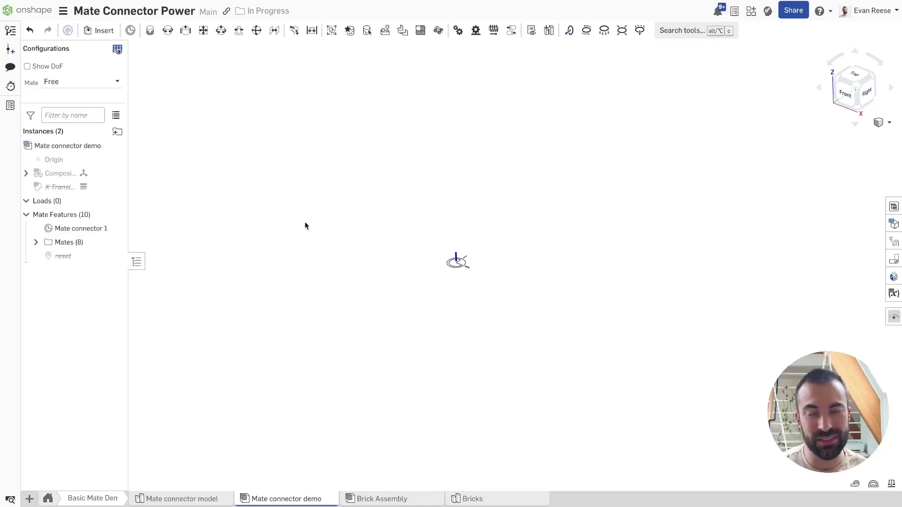
left_click_drag(396, 205, 451, 193)
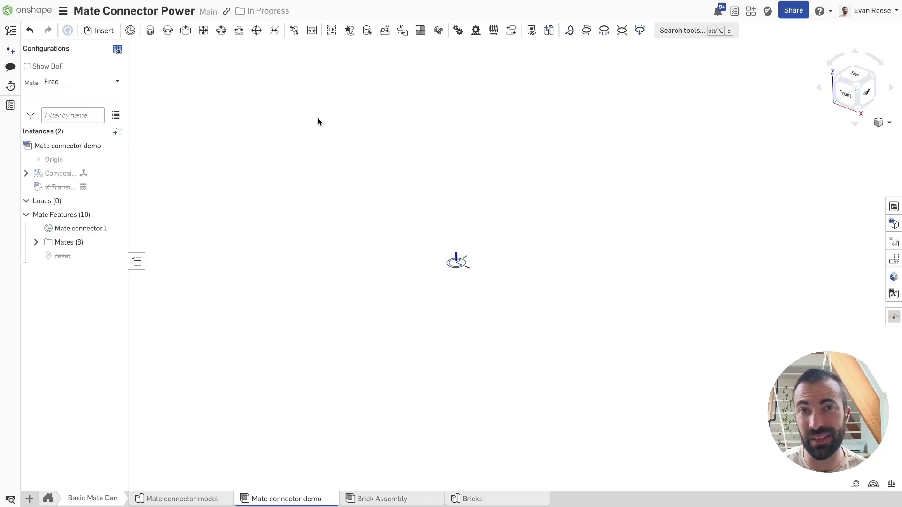
left_click_drag(142, 44, 284, 34)
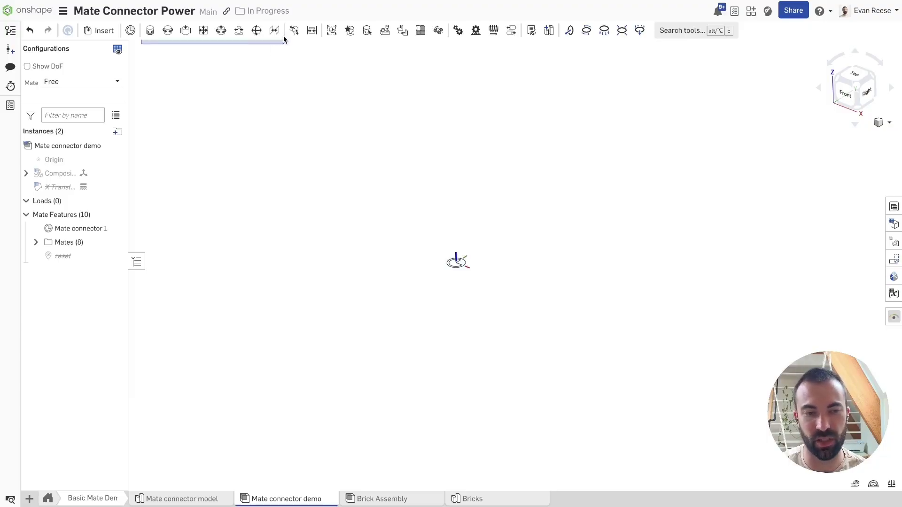
left_click_drag(283, 37, 292, 91)
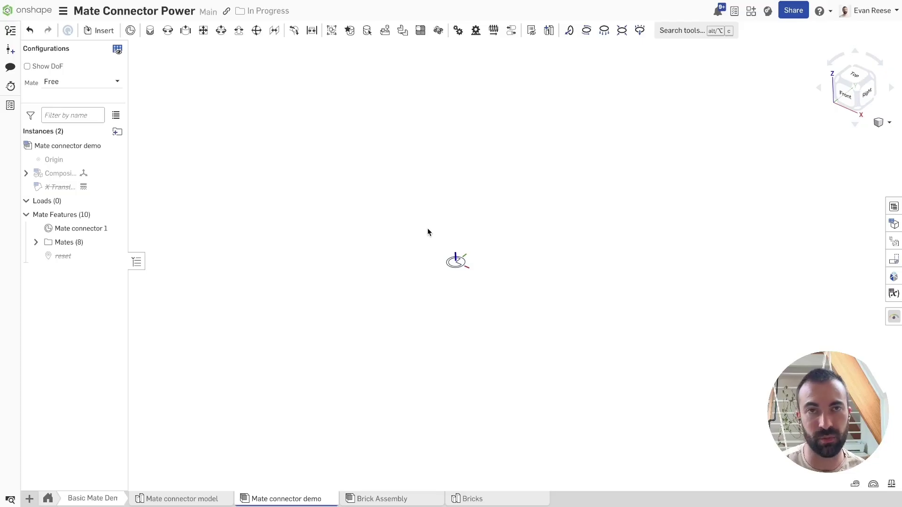
left_click_drag(428, 231, 468, 219)
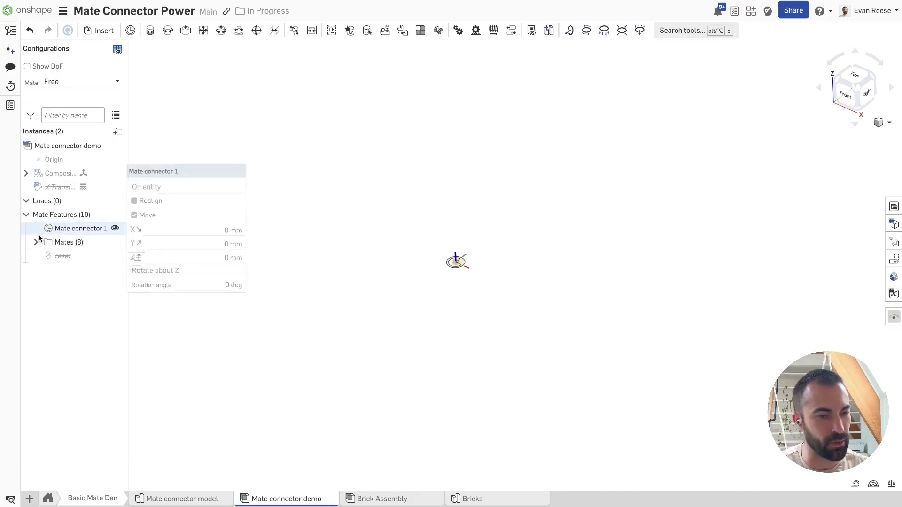
Hide the assembly's Mate connector 1 and show the composite part modelled as a large mate connector.
left_click(115, 228)
left_click(115, 173)
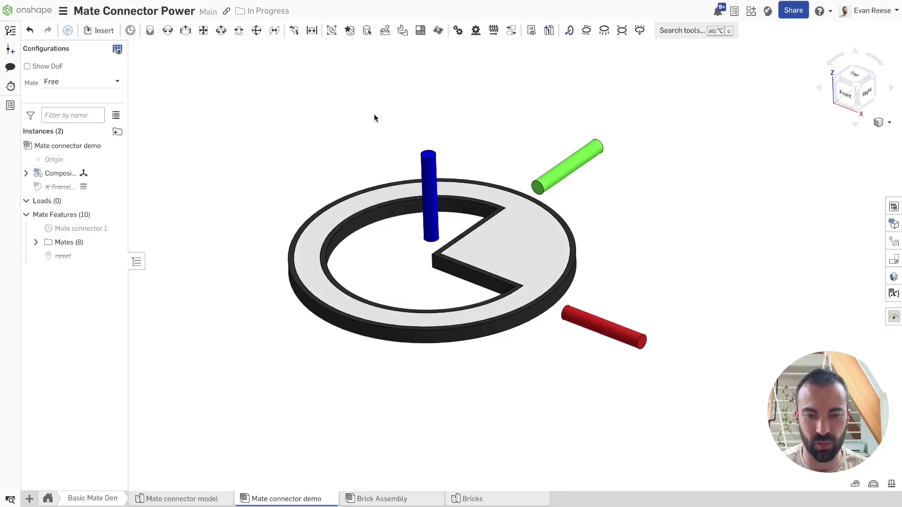
scroll(451, 237, "up", 1)
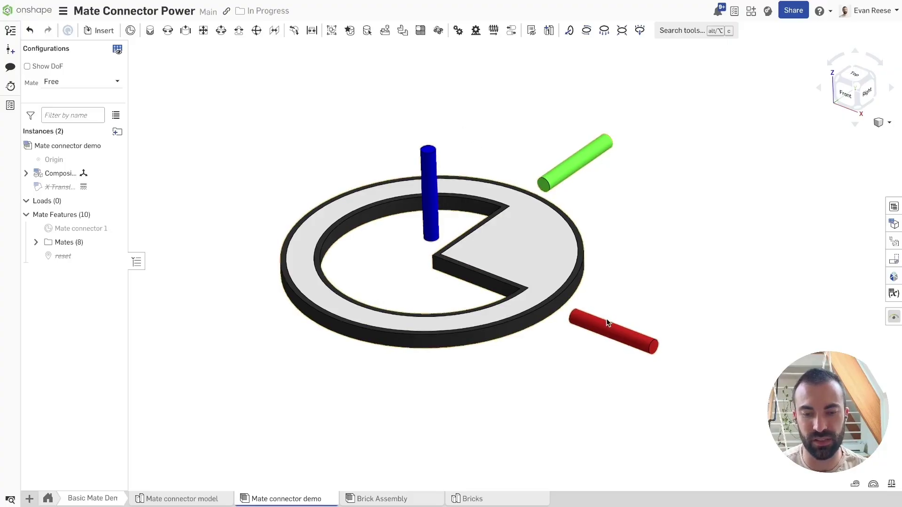
Highlight the red, green and blue axis cylinders of the composite part, clear the selection, and view the model isometrically.
left_click(588, 157)
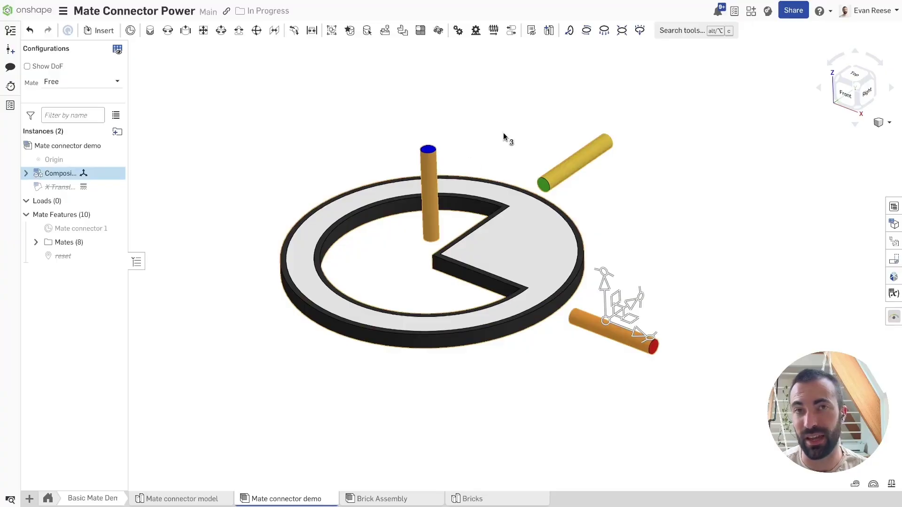
left_click(545, 116)
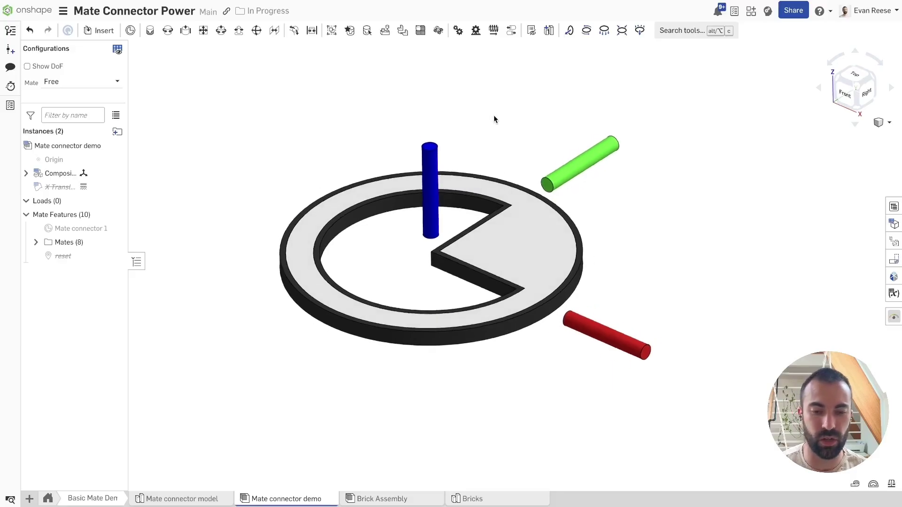
key("shift+7")
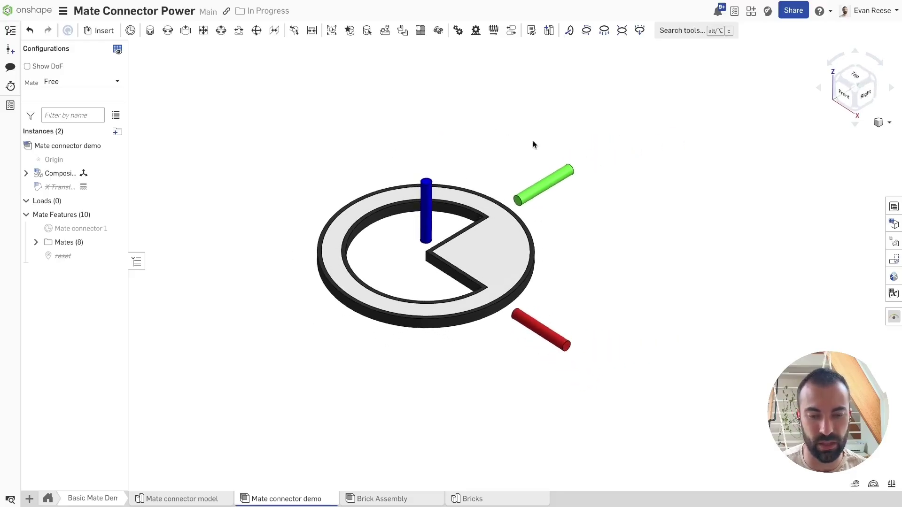
left_click_drag(306, 87, 482, 89)
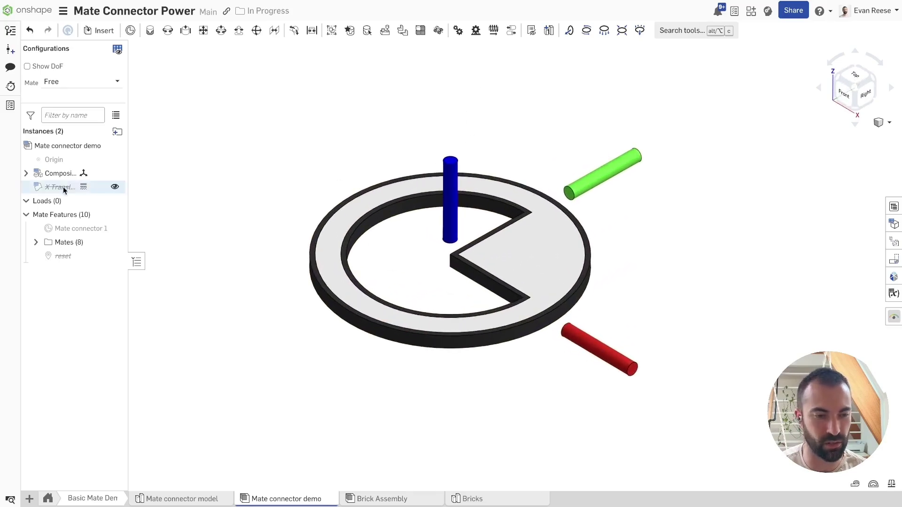
Expand the composite part and briefly show its own Mate connector 1 to examine where it sits, hiding it again.
left_click(26, 173)
left_click(115, 187)
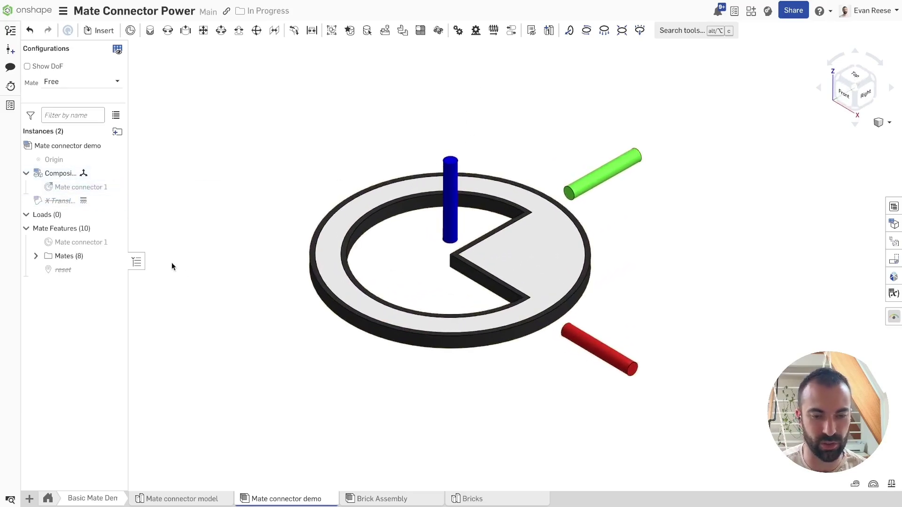
left_click(453, 261)
left_click(199, 192)
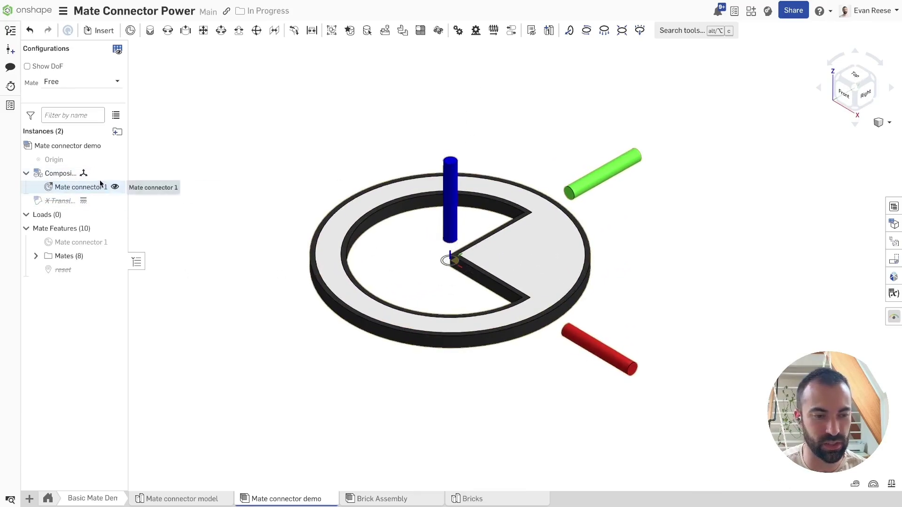
left_click(116, 188)
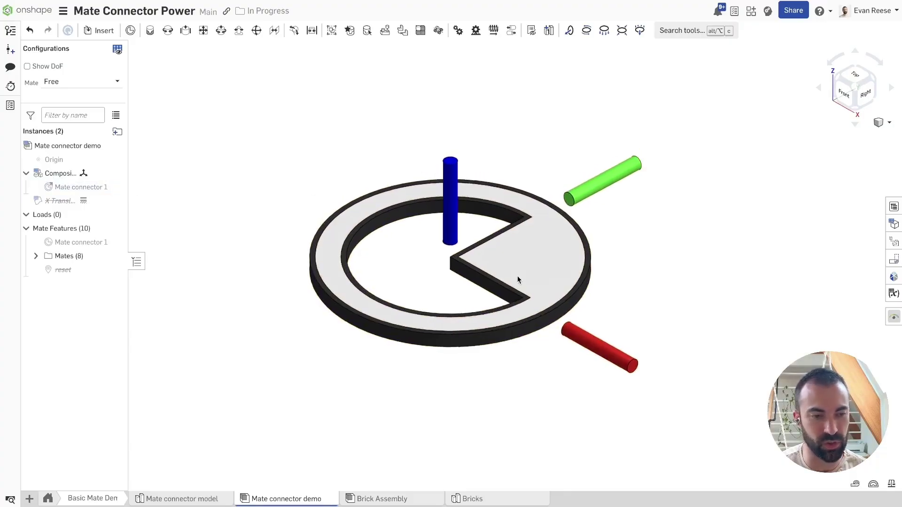
key("k")
left_click_drag(141, 65, 282, 54)
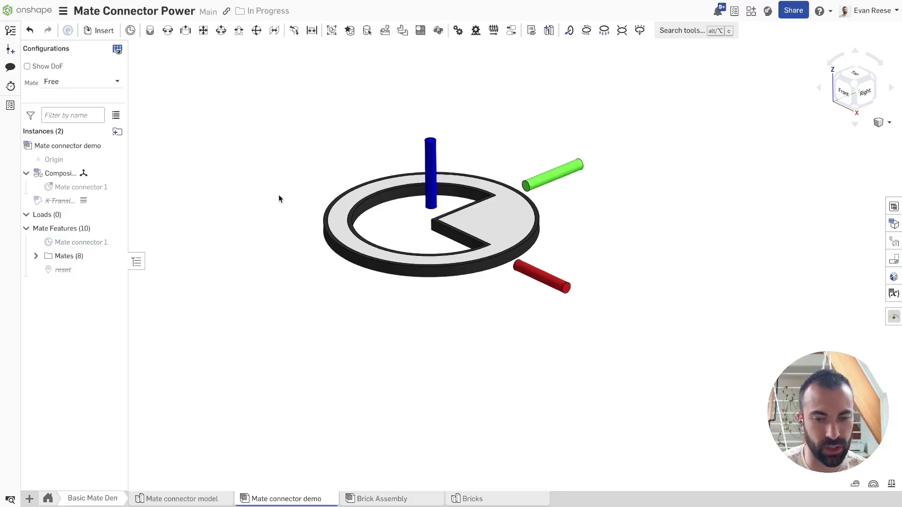
Enable the Show DoF configuration option and highlight the translation and rotation arrows around the three axes.
left_click(29, 66)
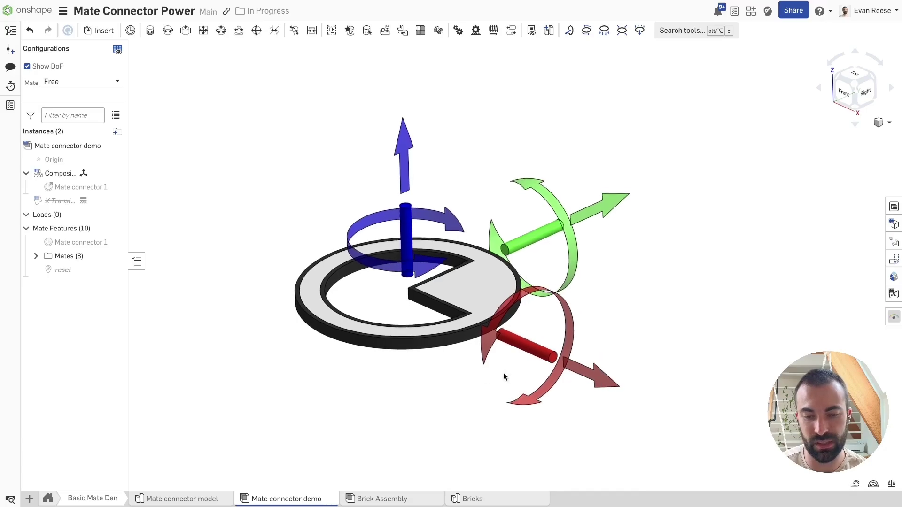
left_click(397, 153)
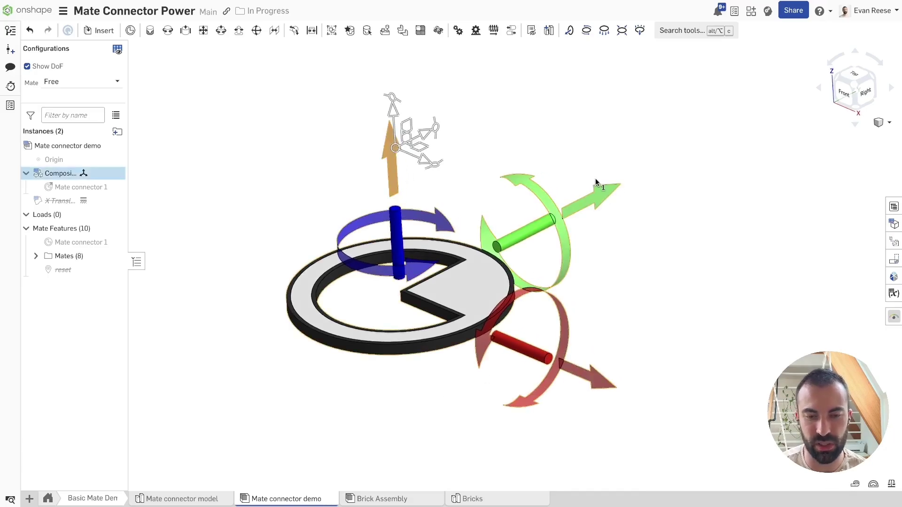
left_click(676, 325)
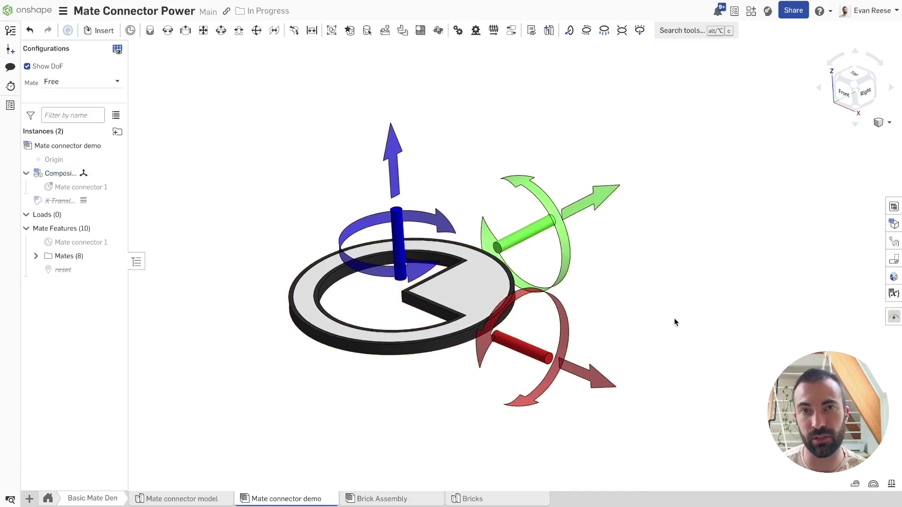
left_click(579, 318)
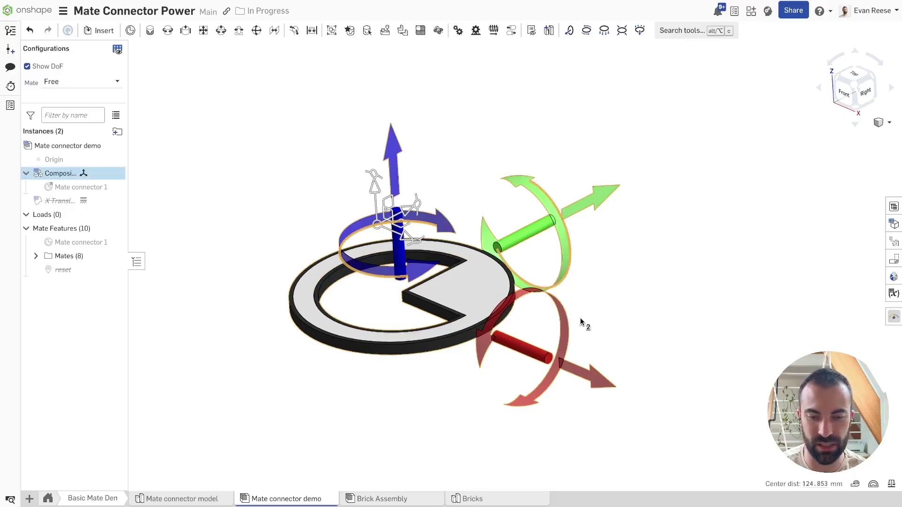
left_click(679, 311)
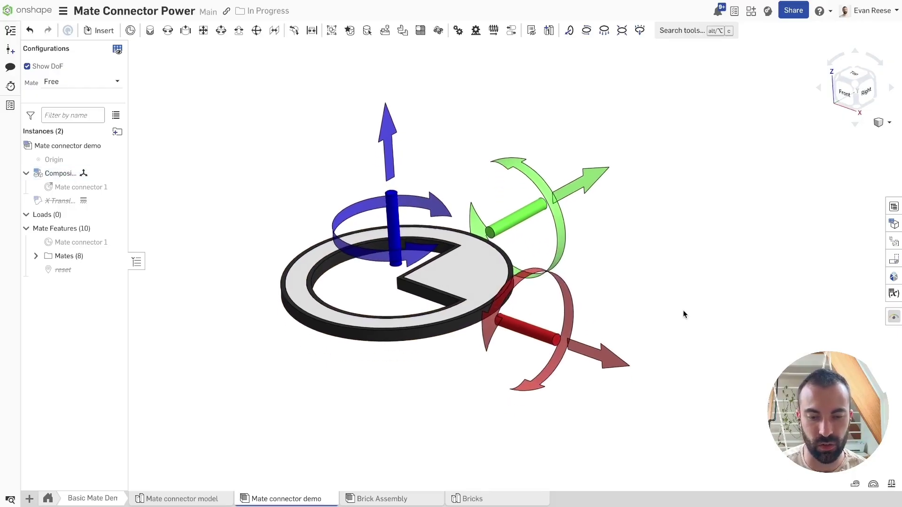
left_click(555, 229)
left_click(313, 187)
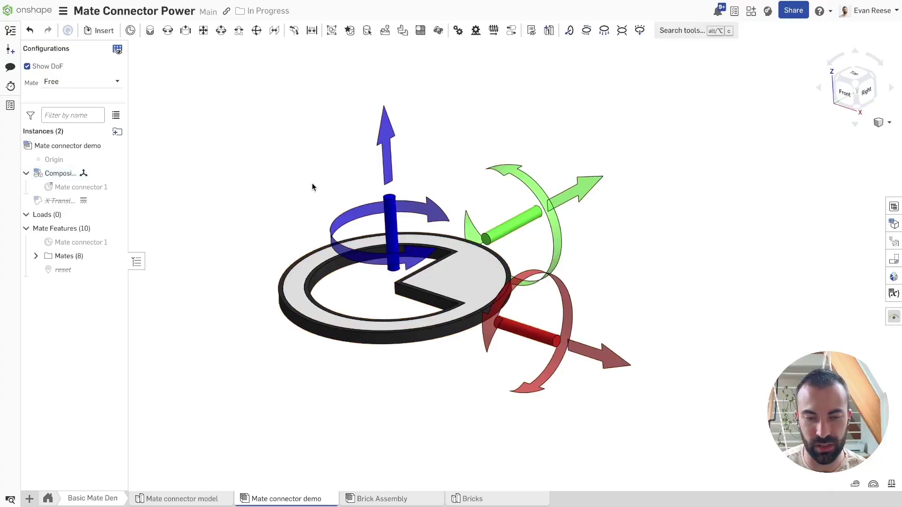
Move the unconstrained composite part freely within the assembly and highlight its blue Z-rotation arrow.
scroll(491, 223, "down", 2)
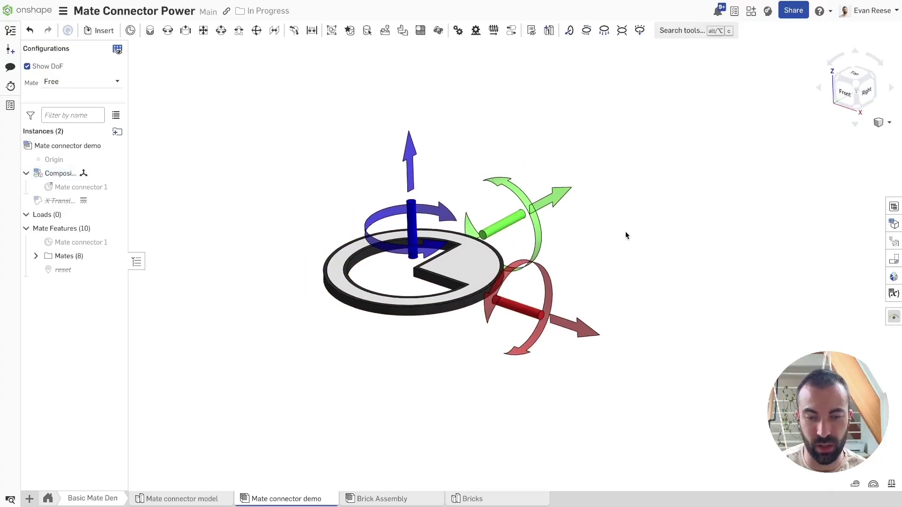
scroll(669, 235, "up", 3)
right_click_drag(669, 235, 696, 213)
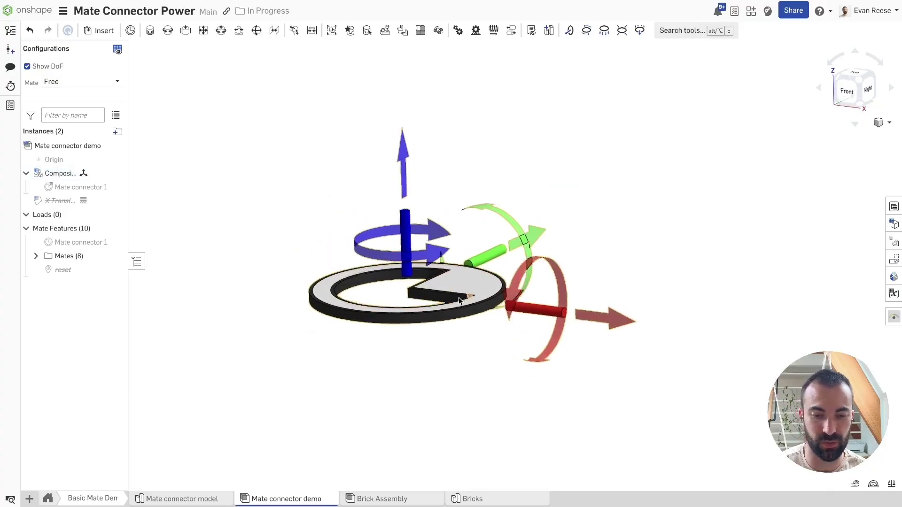
left_click_drag(446, 296, 481, 285)
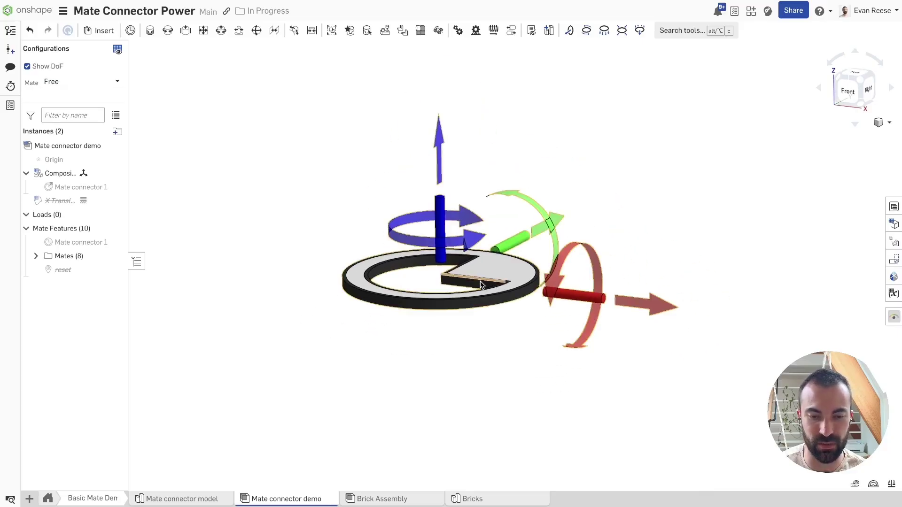
left_click(410, 243)
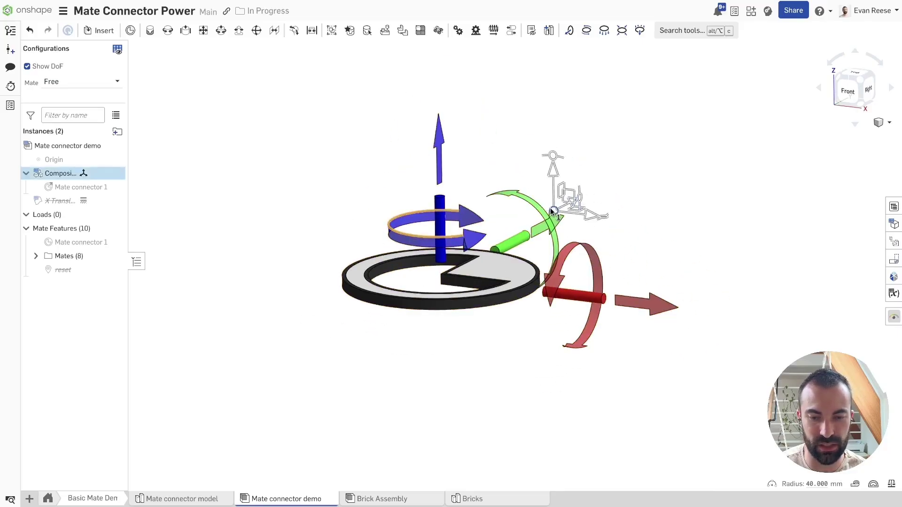
left_click_drag(552, 211, 415, 218)
Tilt the unconstrained composite part about its red X axis to demonstrate its rotational freedom.
right_click_drag(465, 263, 482, 242)
scroll(483, 242, "up", 3)
left_click_drag(459, 253, 512, 282)
right_click_drag(511, 305, 484, 279)
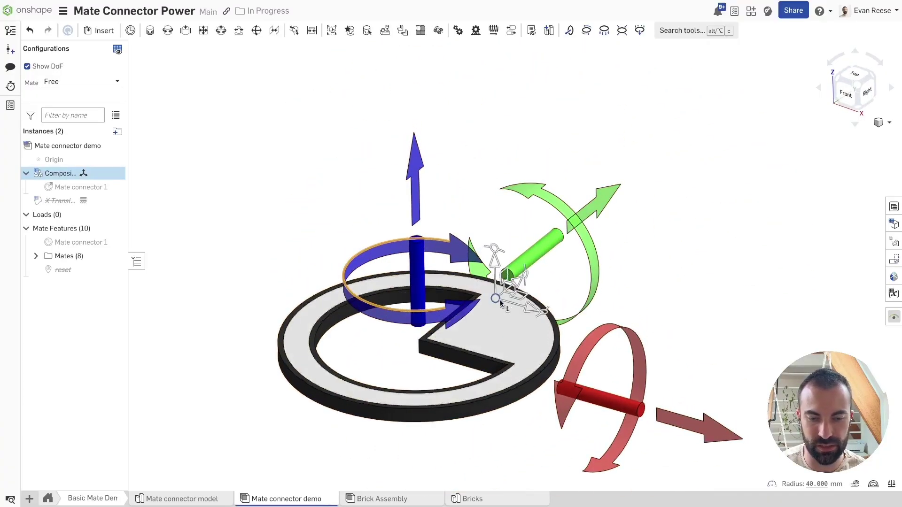
left_click_drag(630, 375, 668, 384)
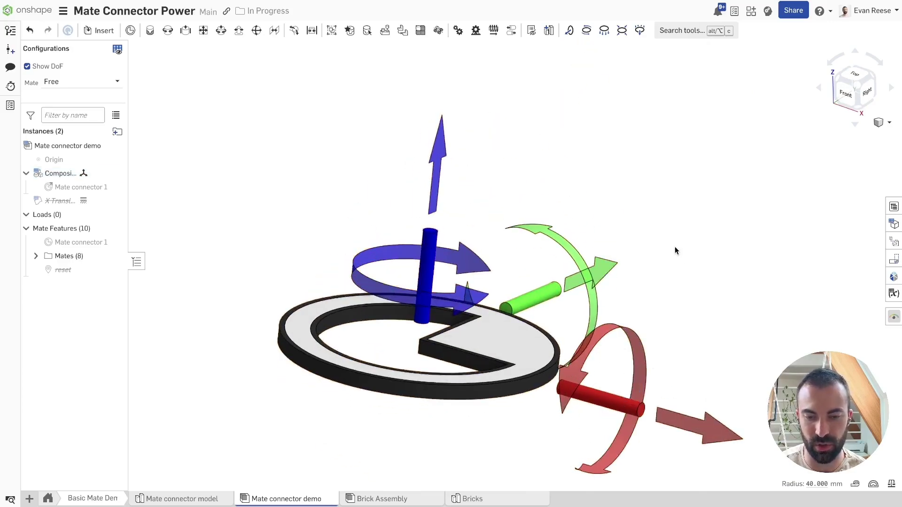
key("f")
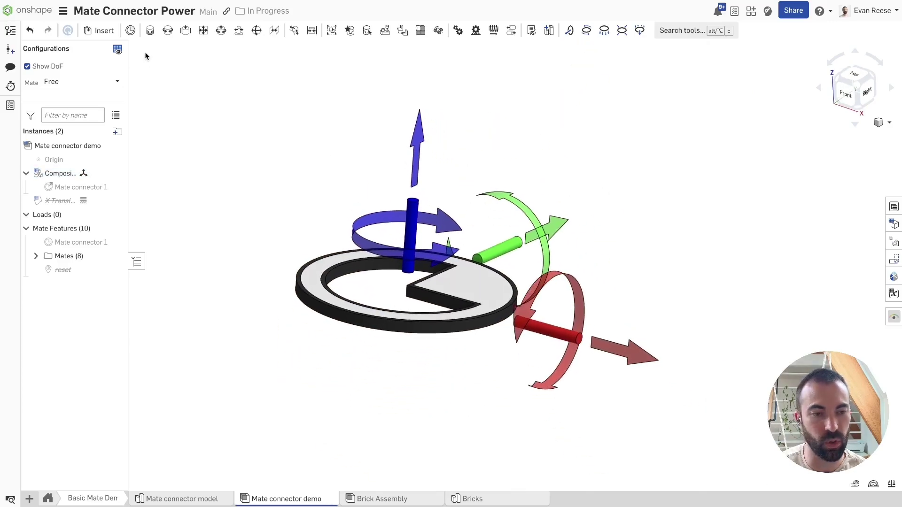
left_click_drag(145, 51, 281, 98)
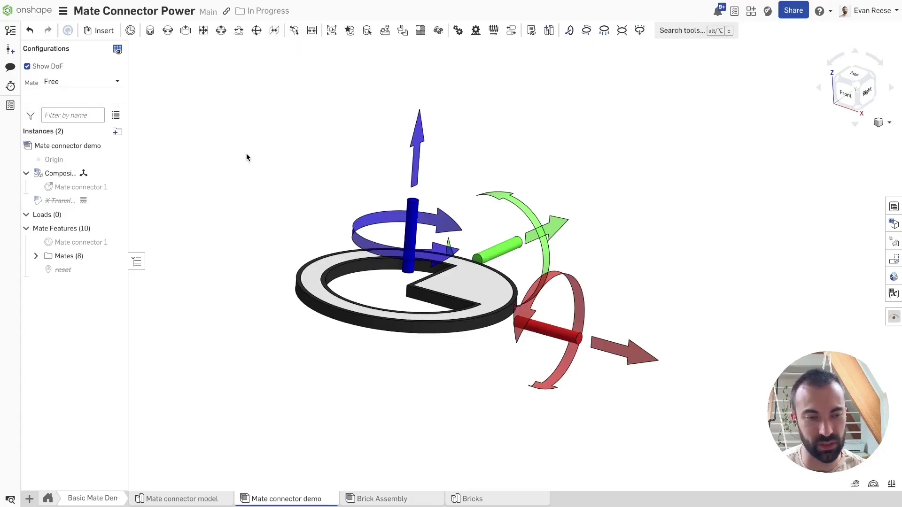
Show the assembly's Mate connector 1 and briefly toggle the composite part's own mate connector, keeping the Mate configuration at Free.
left_click(92, 83)
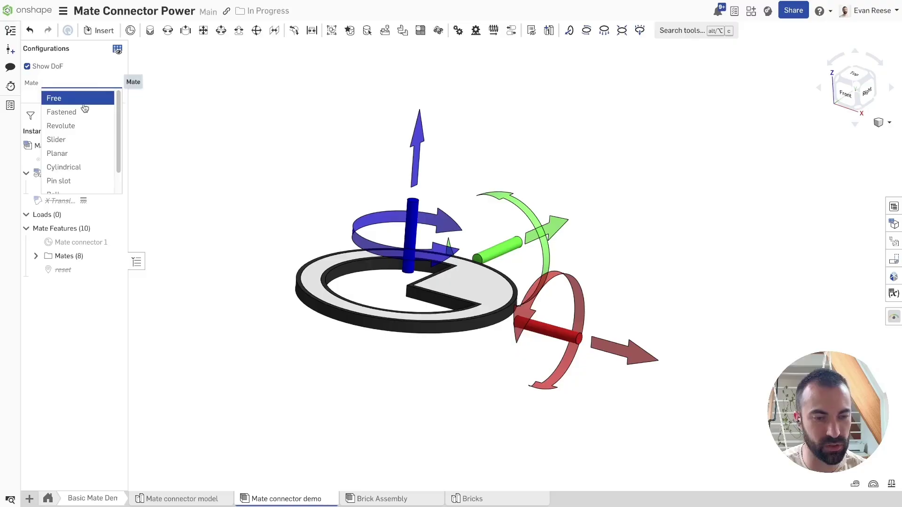
left_click(217, 147)
left_click(120, 241)
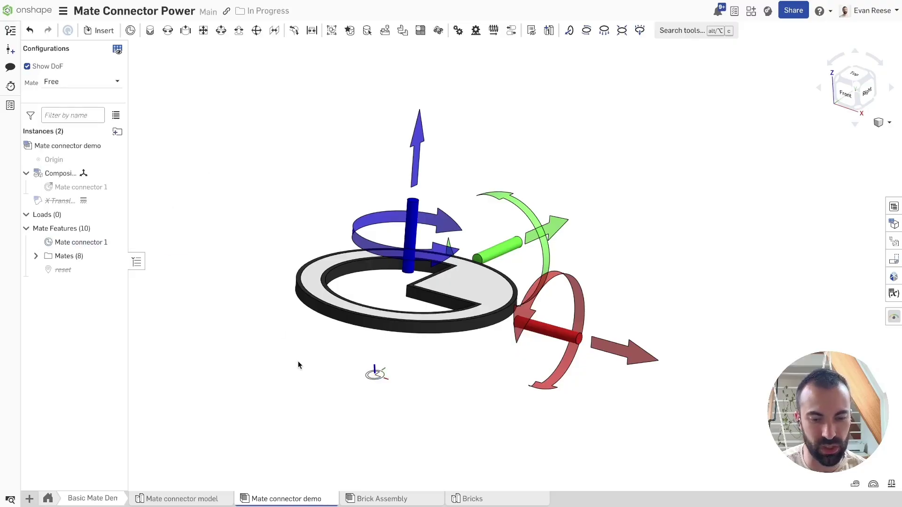
left_click(118, 186)
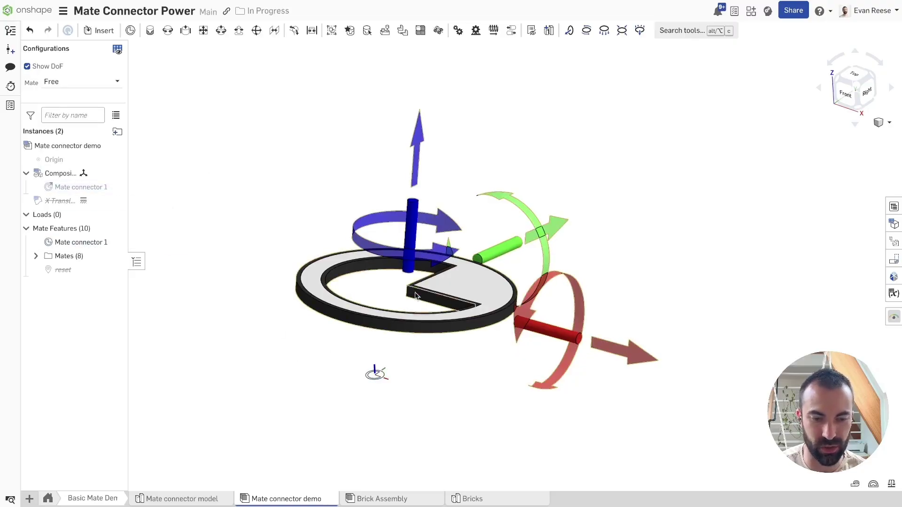
left_click(118, 186)
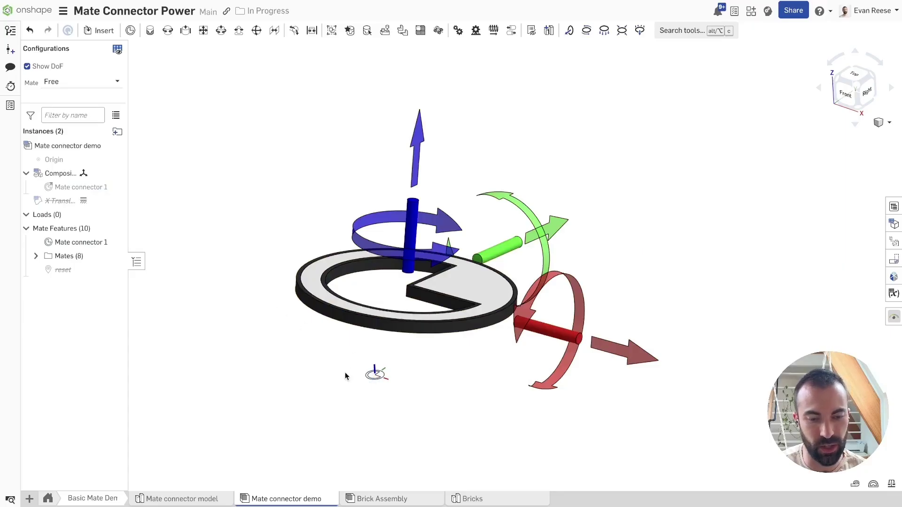
Set the Mate configuration to Fastened and review the Fastened 1 mate's two mate connectors, closing it without changes.
left_click(80, 81)
left_click(71, 111)
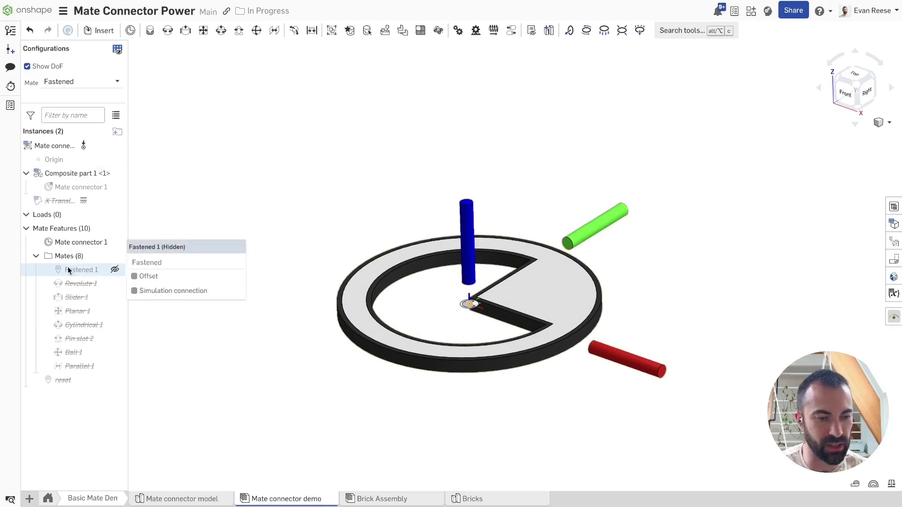
double_click(69, 270)
left_click_drag(183, 94, 226, 82)
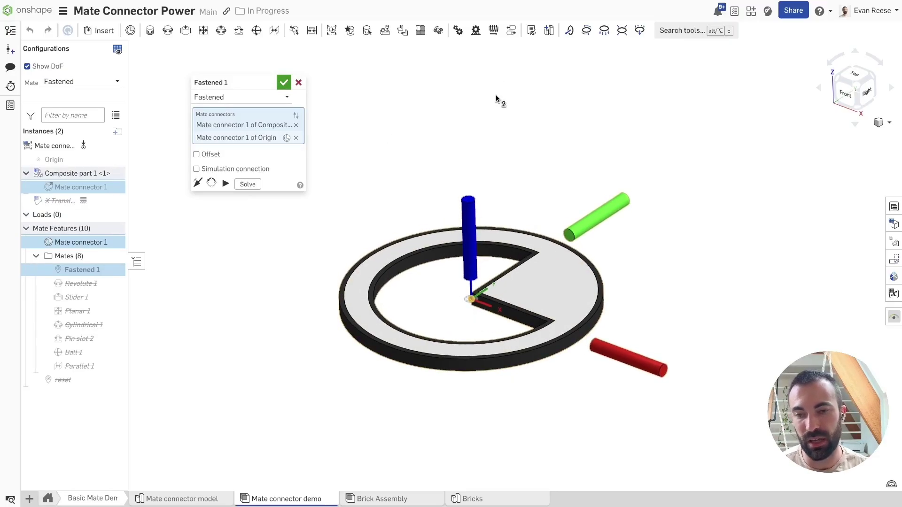
left_click(298, 82)
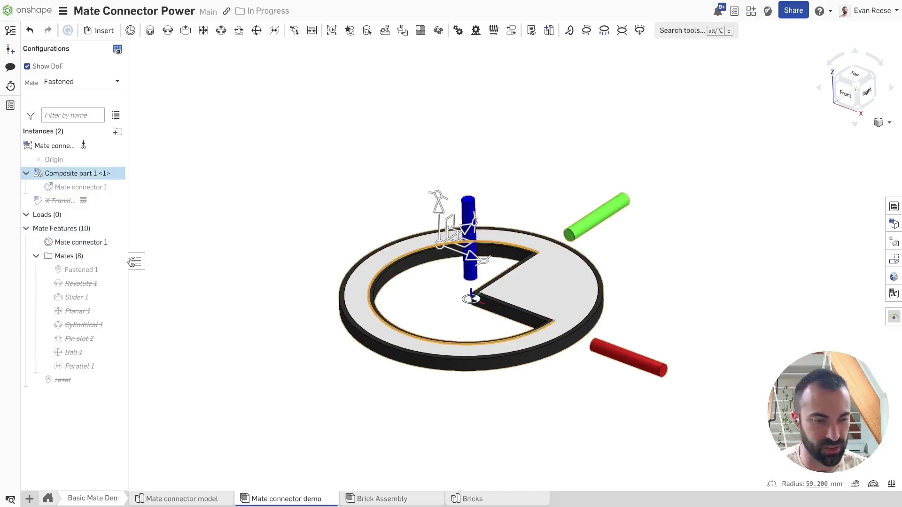
Set the Mate configuration to Free and move and tilt the composite part freely within the assembly.
left_click(60, 83)
left_click(61, 95)
right_click_drag(296, 176, 483, 257)
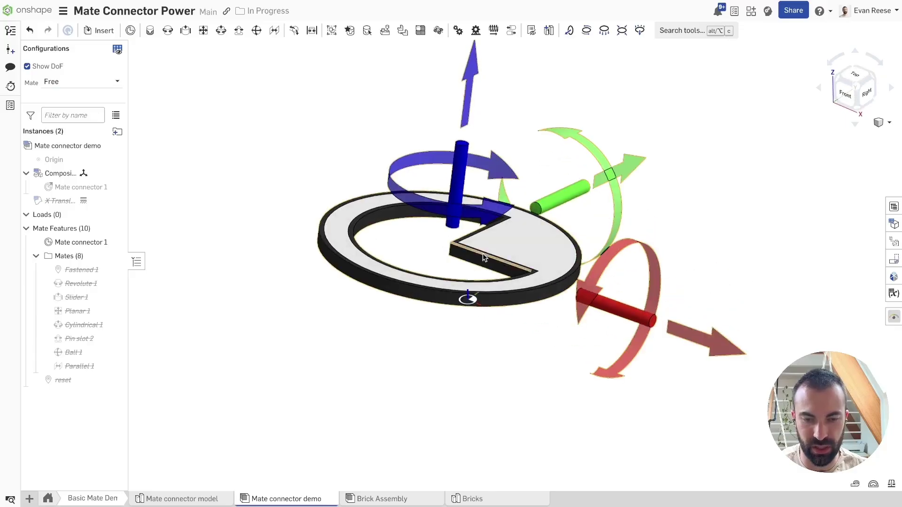
left_click(483, 257)
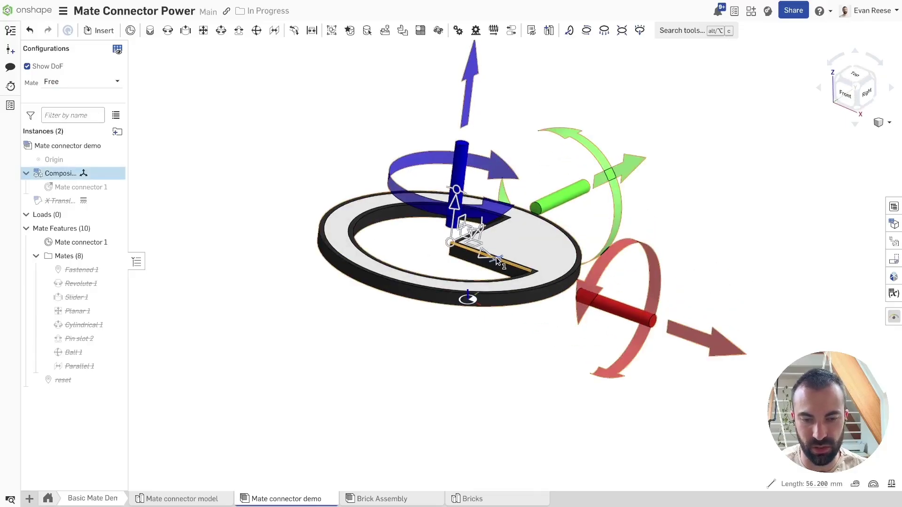
left_click_drag(498, 262, 650, 288)
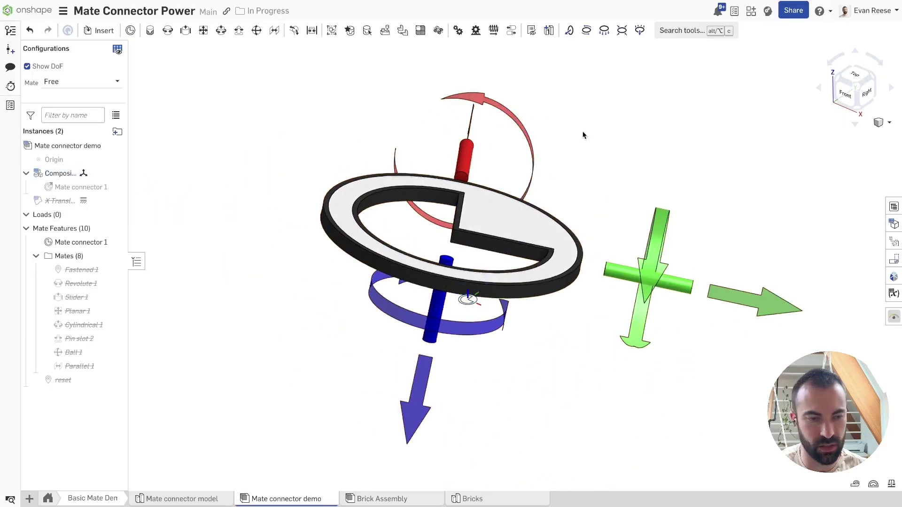
Try a Fastened mate between the composite part's Mate connector 1 and the assembly's Mate connector 1, and discard it.
left_click(92, 189)
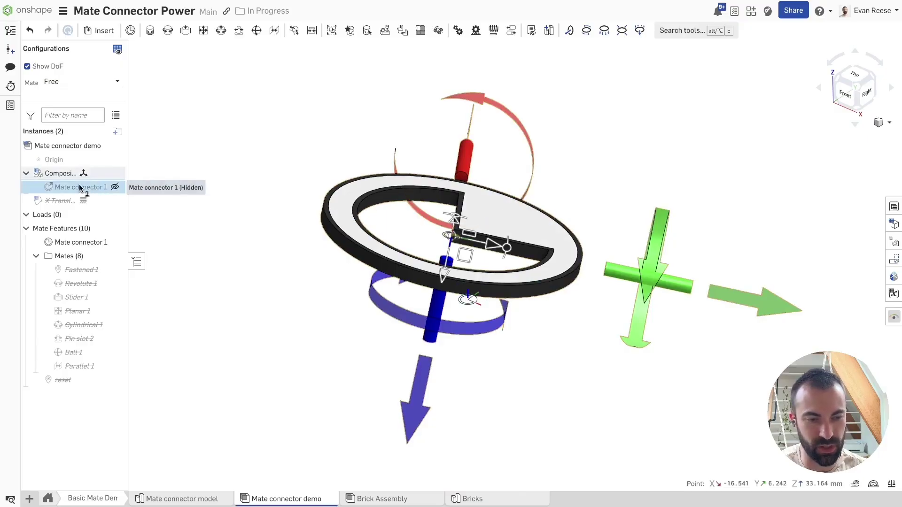
left_click(84, 242)
left_click(150, 31)
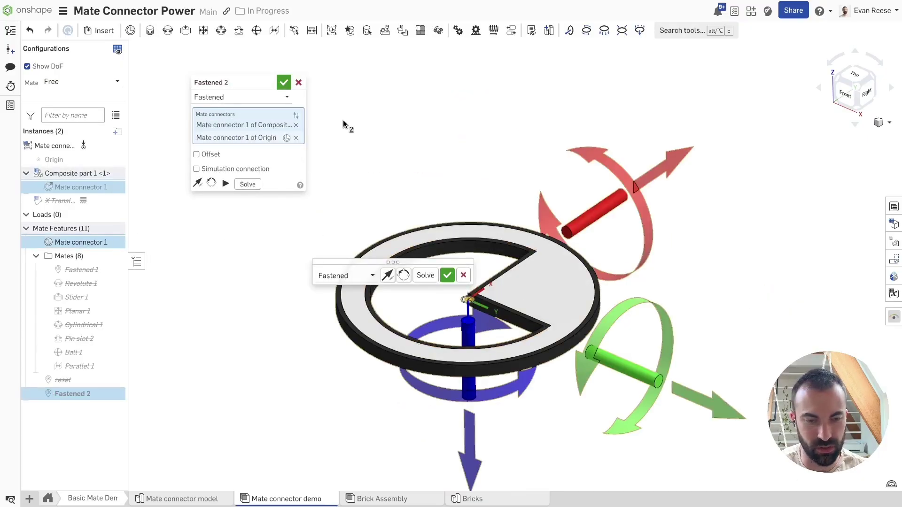
left_click(299, 82)
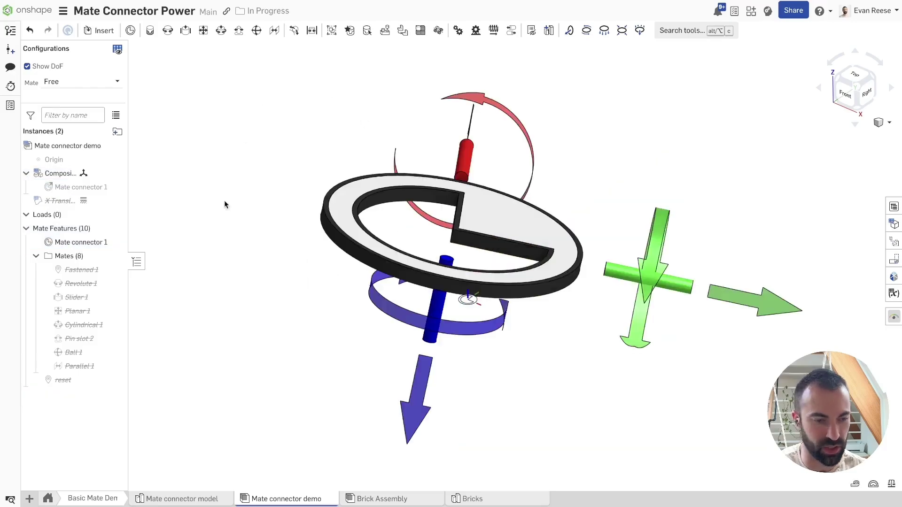
Set the Mate configuration to Fastened and edit the Fastened 1 mate, flipping its primary axis back and forth to demonstrate the option.
left_click(75, 82)
left_click(77, 110)
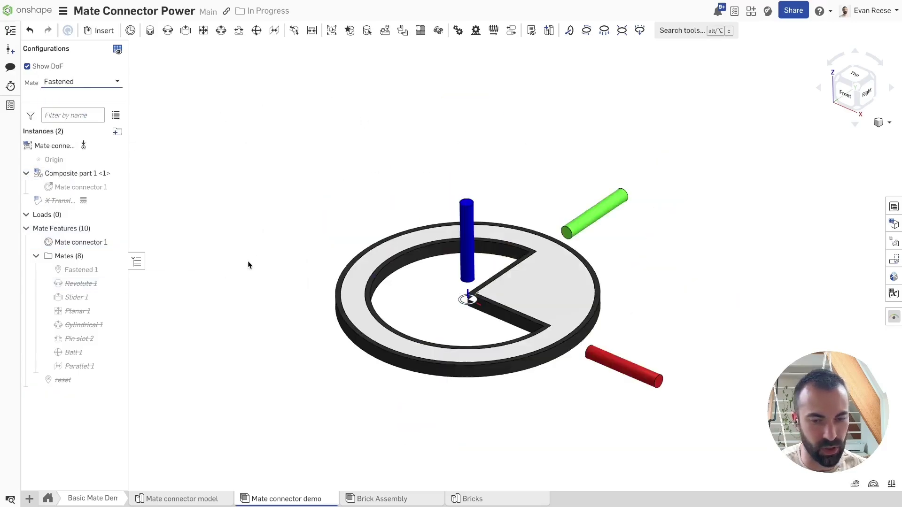
double_click(80, 270)
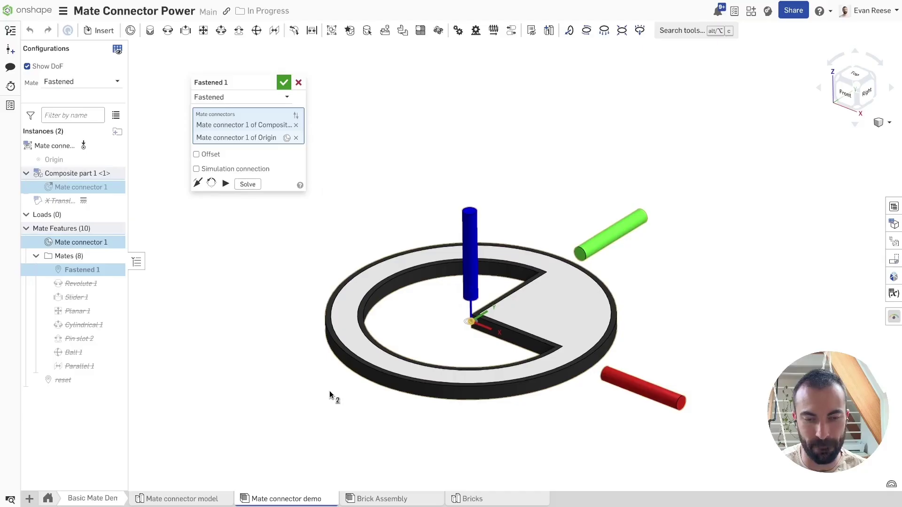
left_click(197, 183)
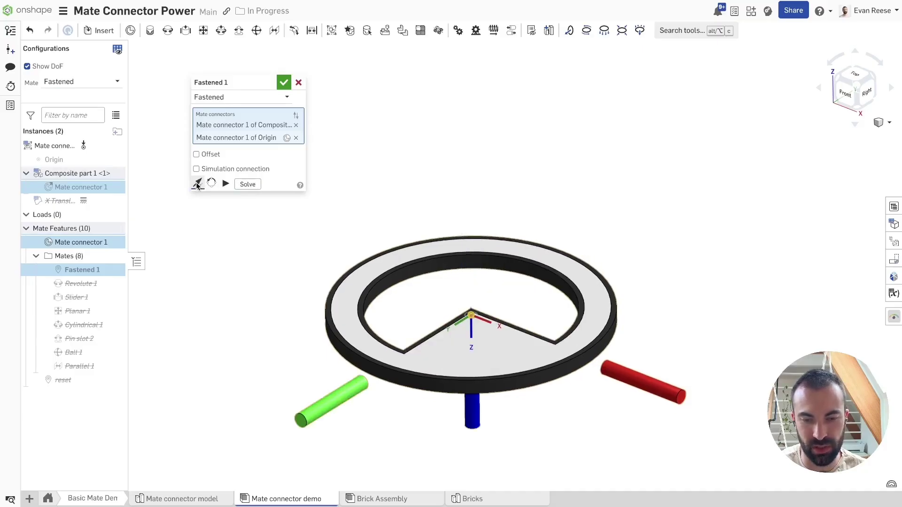
left_click(197, 184)
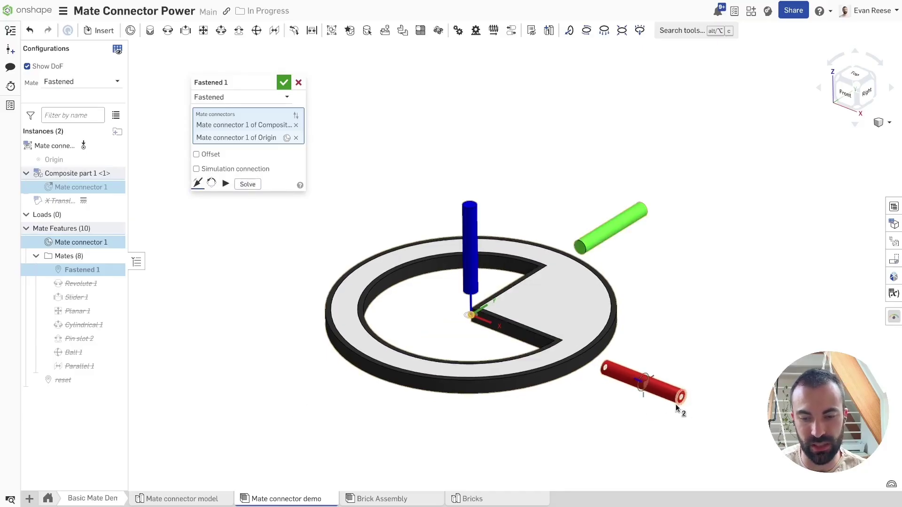
left_click(198, 183)
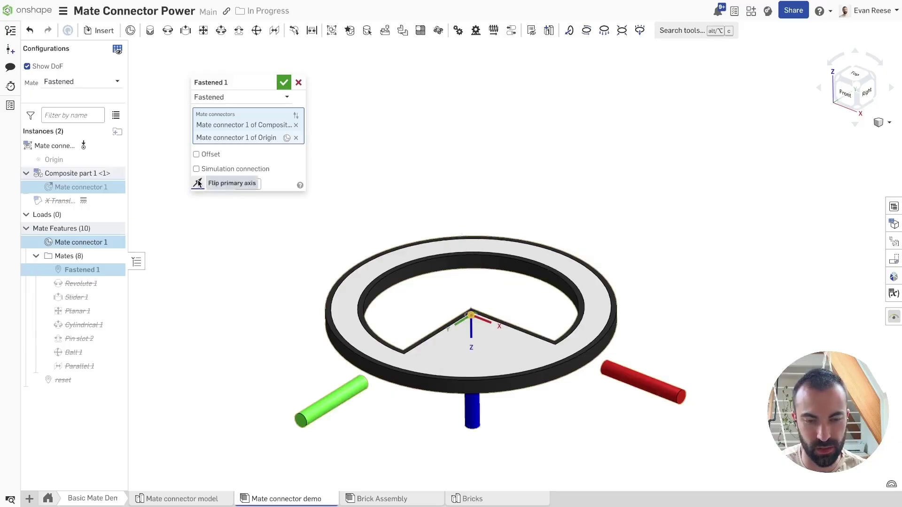
left_click(197, 183)
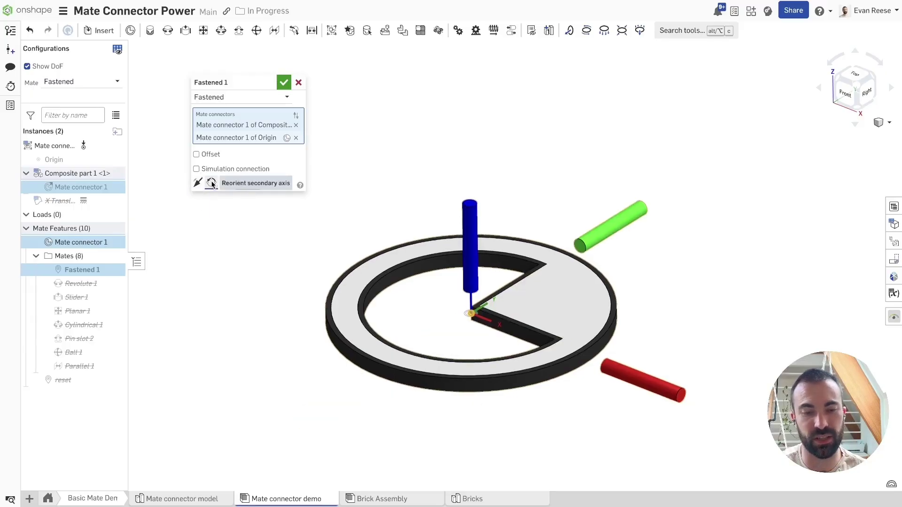
Cycle the Fastened 1 mate's secondary axis through its quarter-turn orientations, returning the part to its starting orientation.
left_click(211, 183)
left_click(211, 183)
left_click(211, 183)
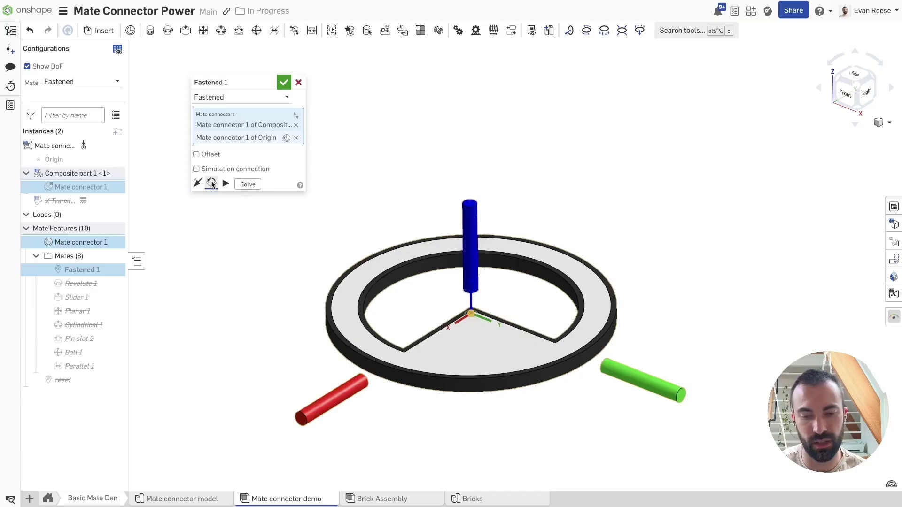
left_click(211, 183)
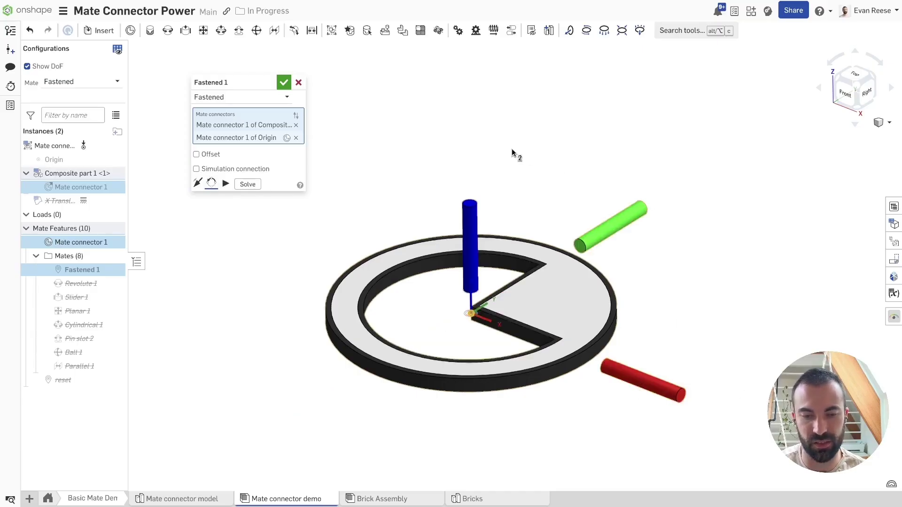
left_click(212, 183)
left_click(211, 183)
left_click(211, 183)
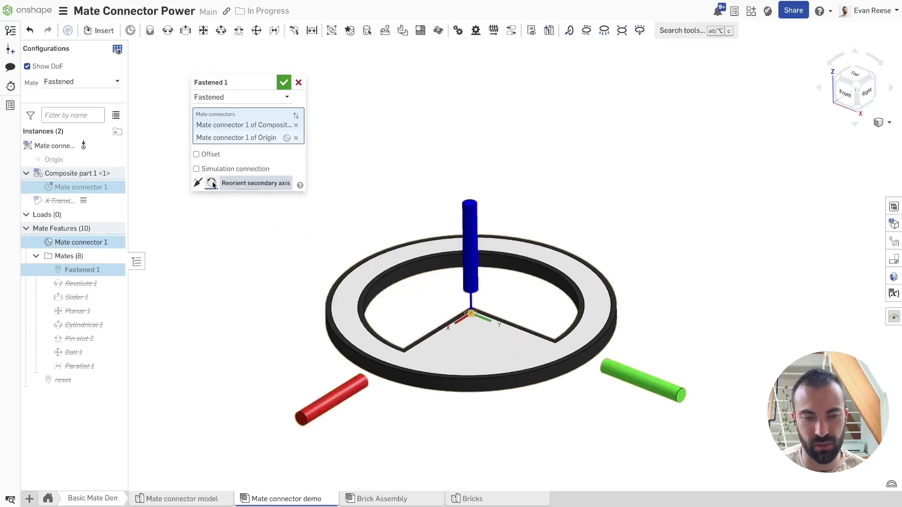
left_click(212, 184)
left_click(198, 183)
left_click(210, 184)
left_click(210, 186)
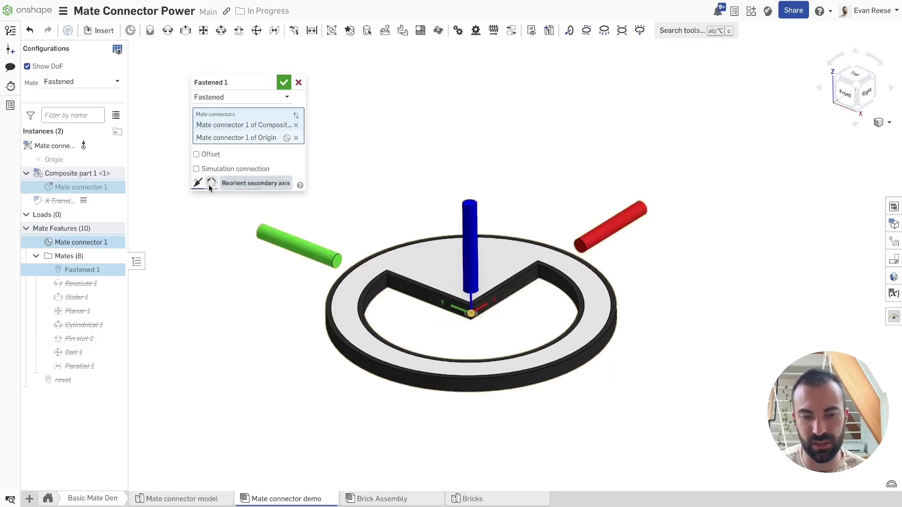
left_click(212, 184)
left_click(212, 185)
left_click(212, 185)
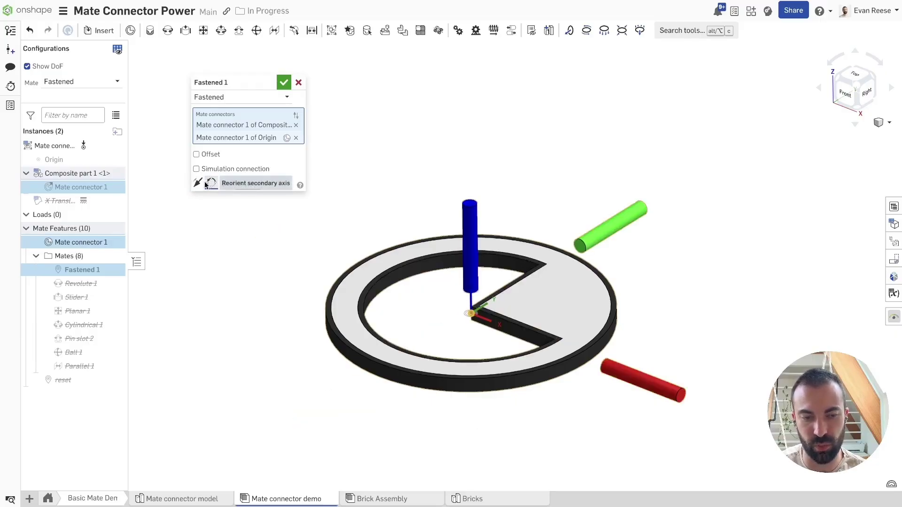
Flip the Fastened 1 mate's primary axis and reorient its secondary axis again, ending in the original orientation.
left_click(197, 184)
left_click(197, 184)
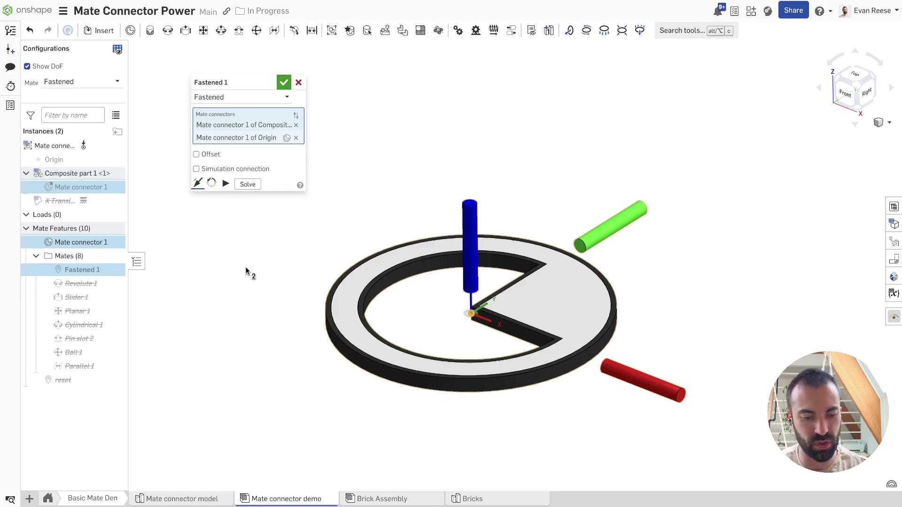
left_click(197, 184)
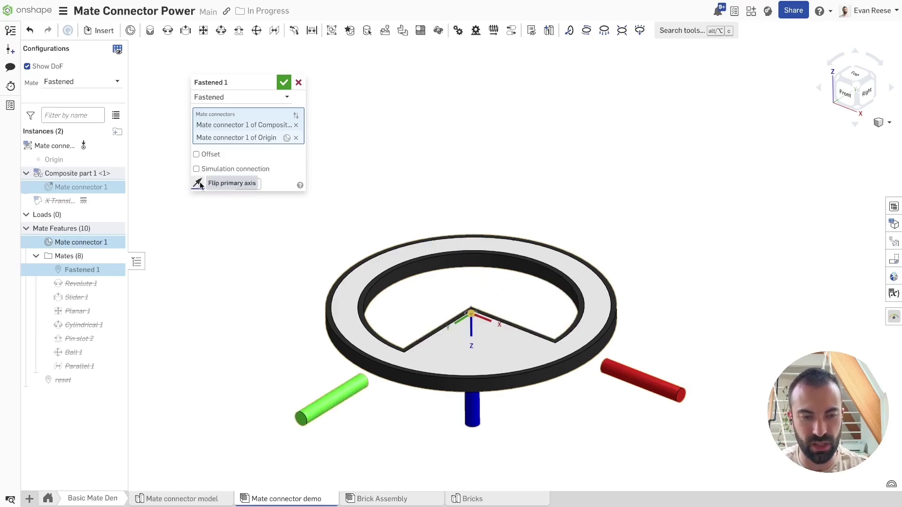
left_click(200, 183)
key("q")
key("q")
key("q")
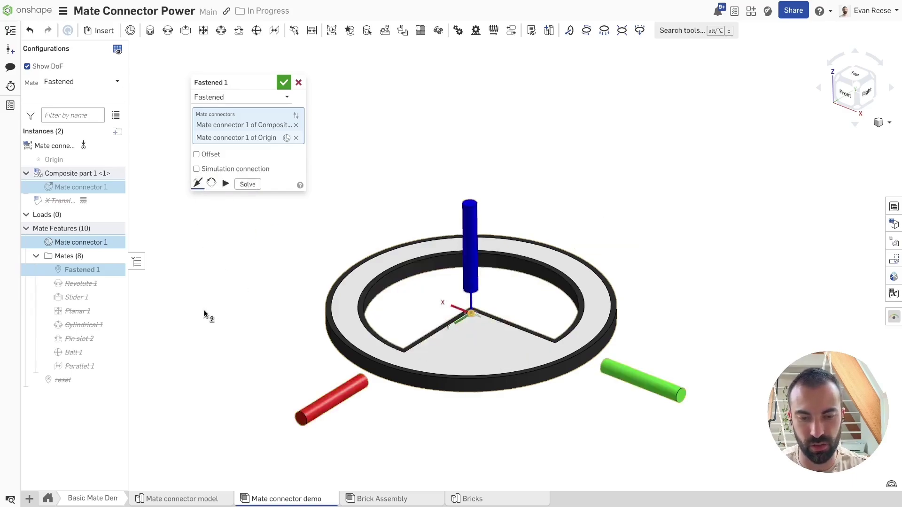
key("r")
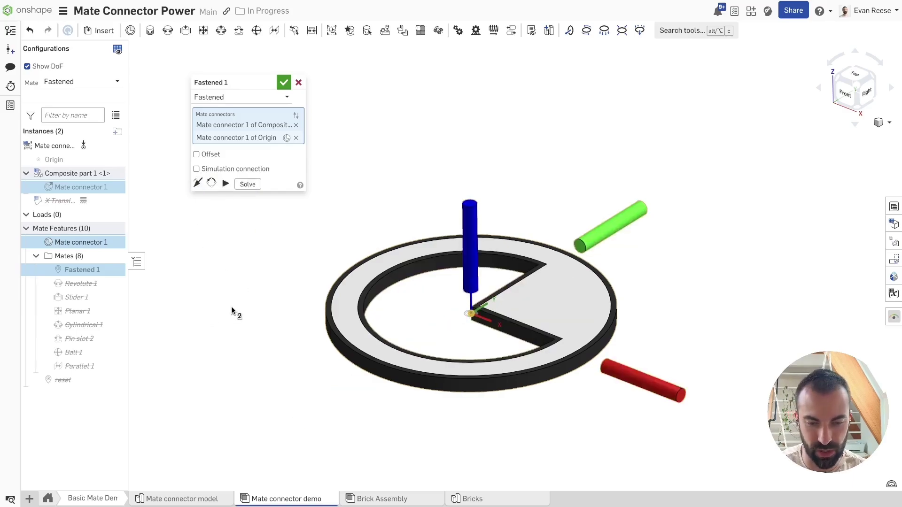
Enable the Fastened 1 mate's offset with an X distance of 50 mm and a rotation of 45 deg about X.
left_click(197, 155)
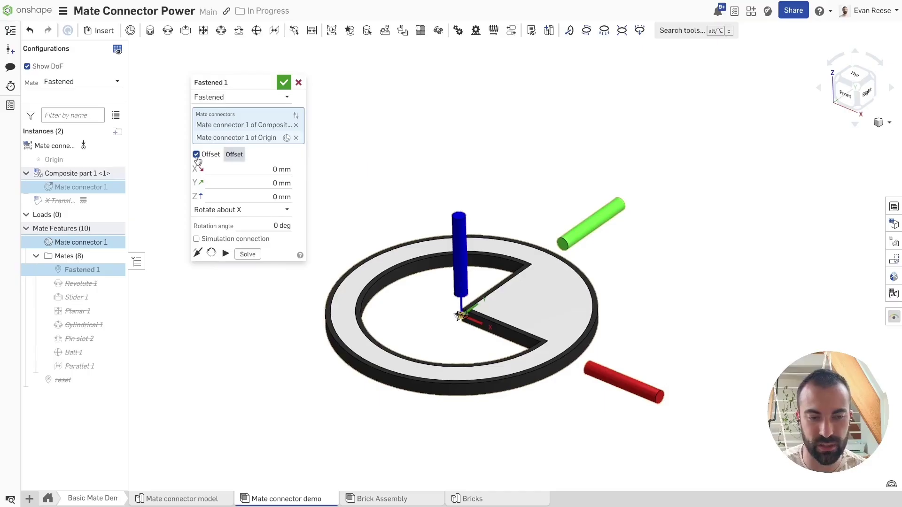
left_click(244, 170)
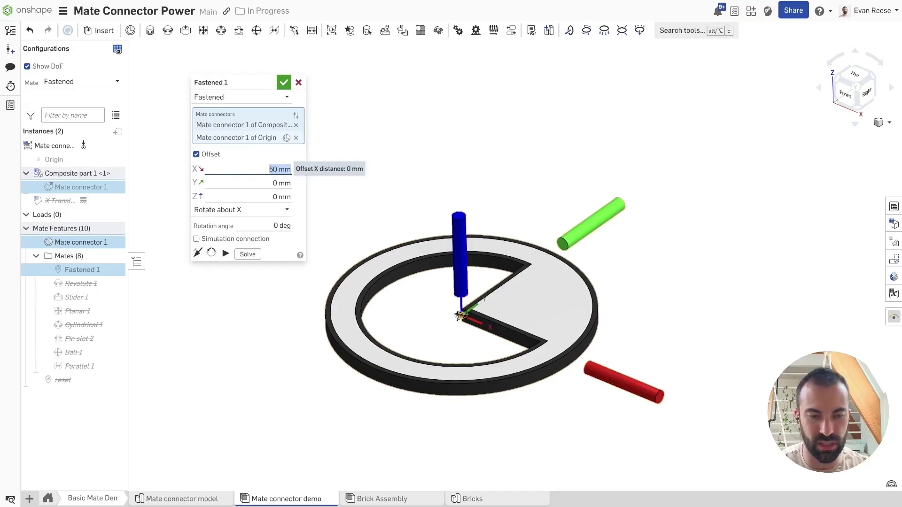
left_click(284, 82)
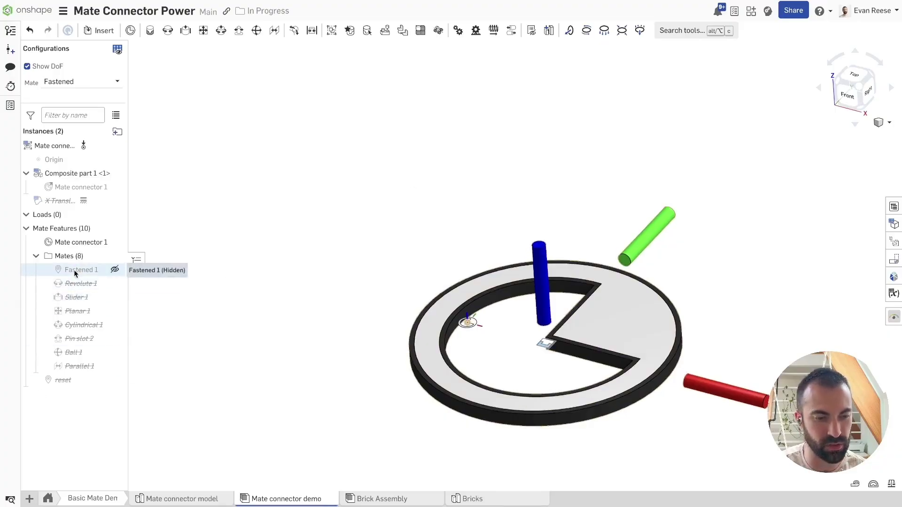
double_click(114, 270)
left_click(256, 227)
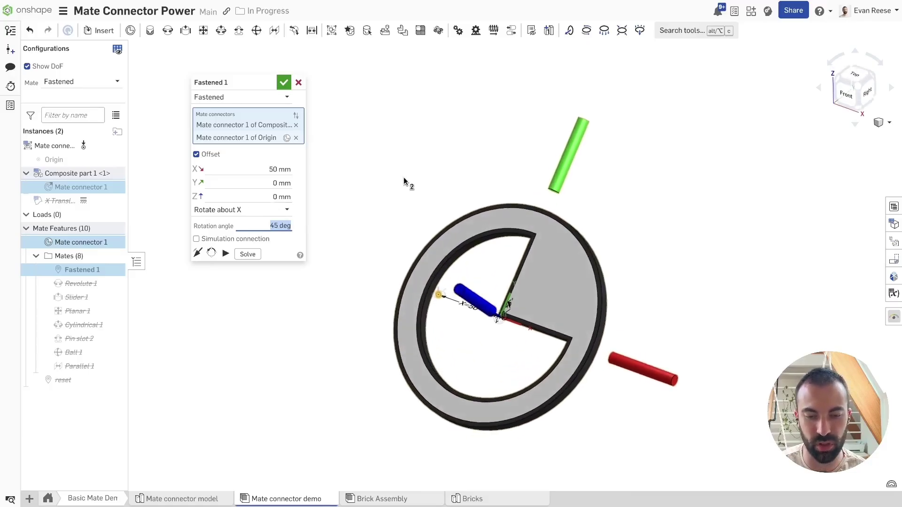
Turn off the offset of the Fastened 1 mate and accept the mate.
left_click(214, 154)
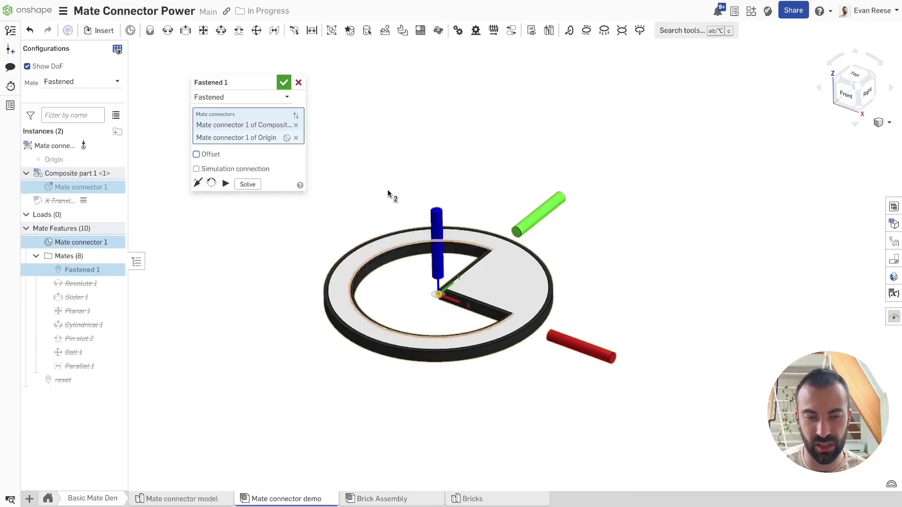
left_click(283, 83)
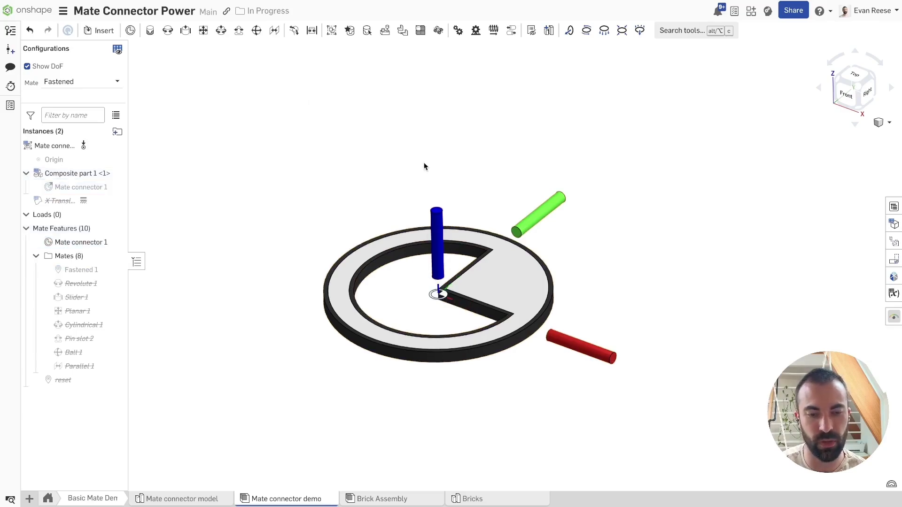
left_click(397, 125)
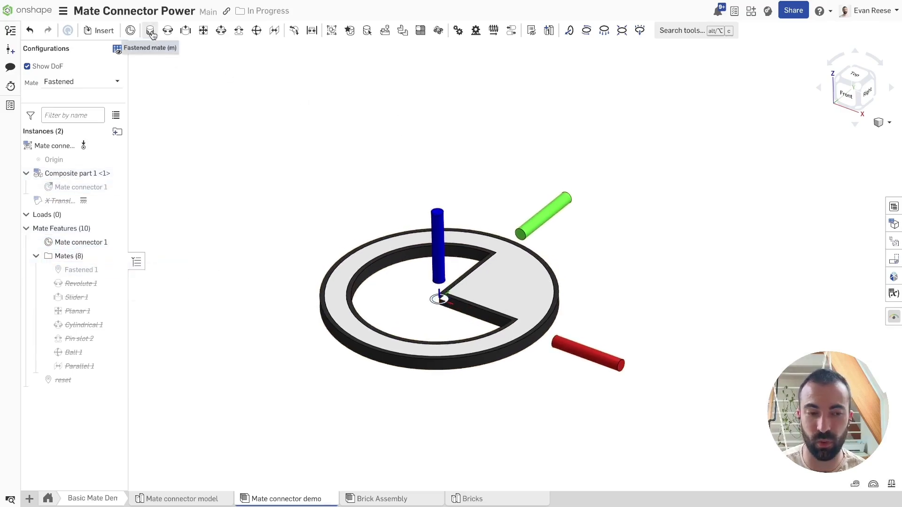
Set the Mate configuration to Revolute and rotate the composite part about its blue Z axis.
left_click(108, 75)
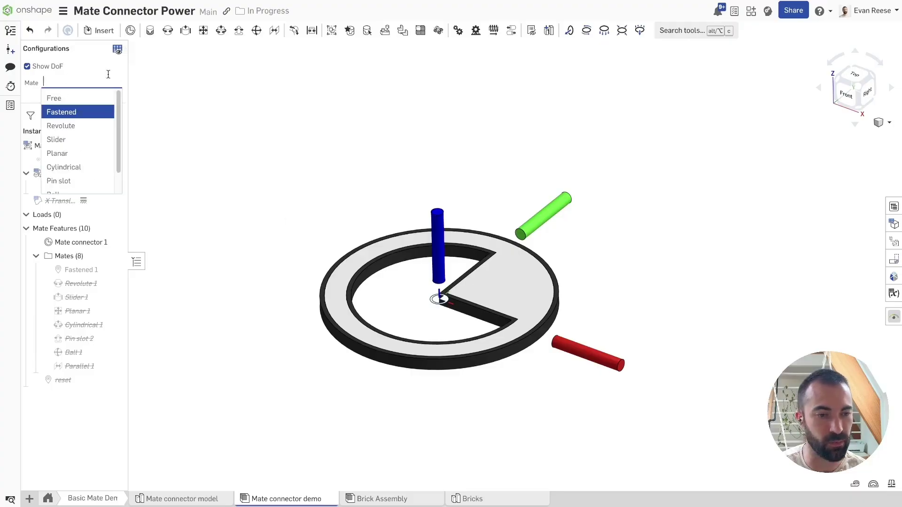
left_click(70, 126)
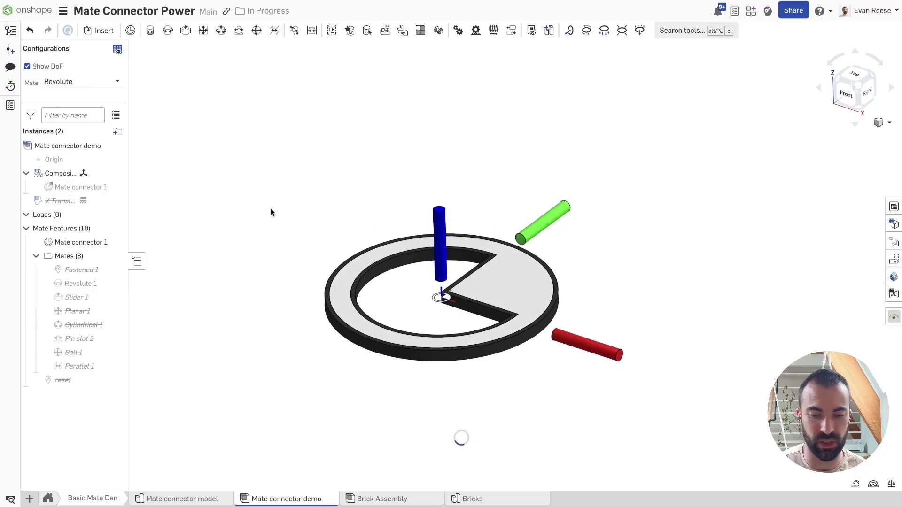
left_click(465, 212)
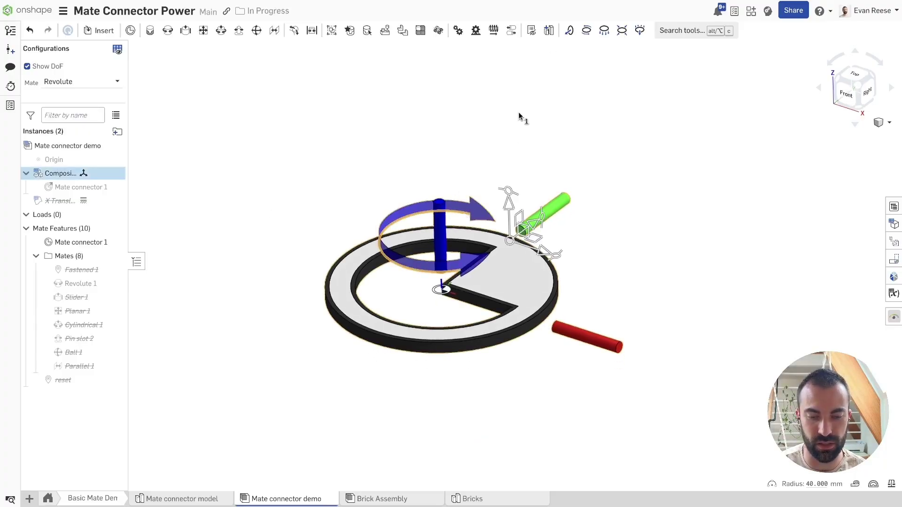
key("f")
left_click(468, 114)
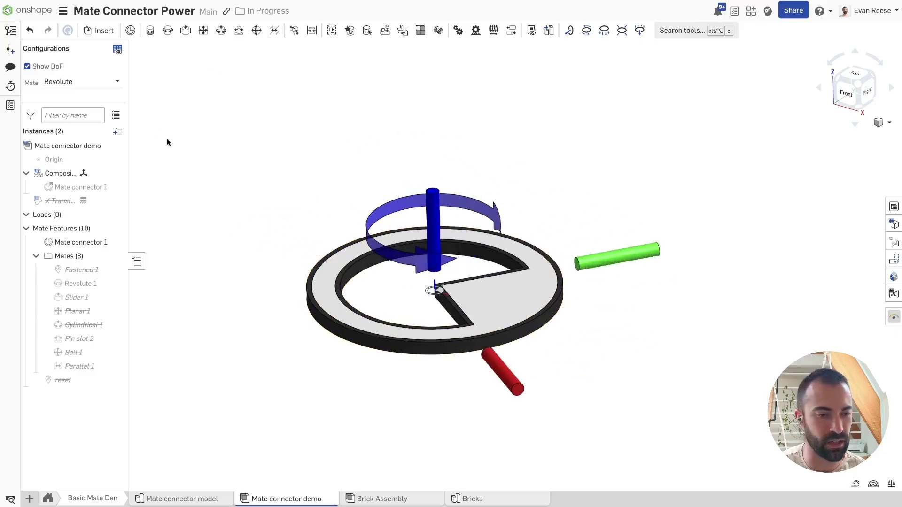
Set the Mate configuration to Slider and slide the composite part upward along its blue Z axis.
left_click(75, 82)
left_click(79, 153)
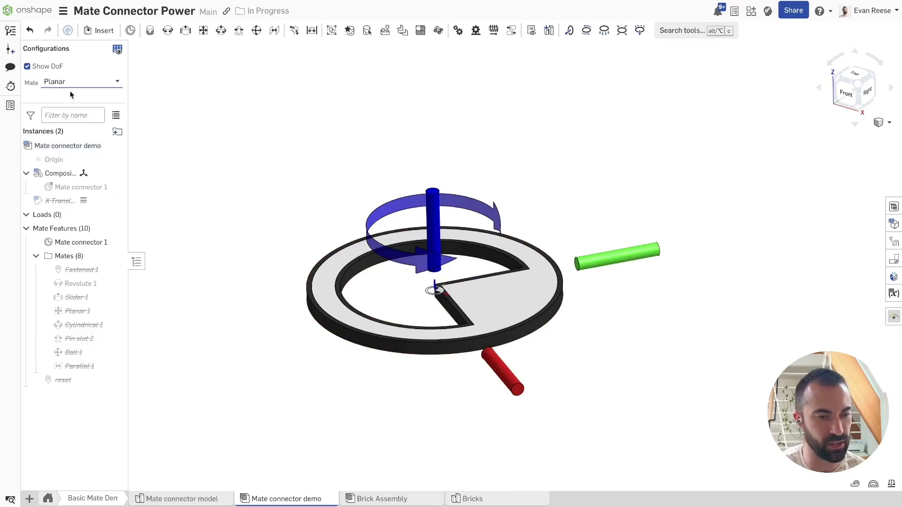
left_click(72, 83)
left_click(57, 139)
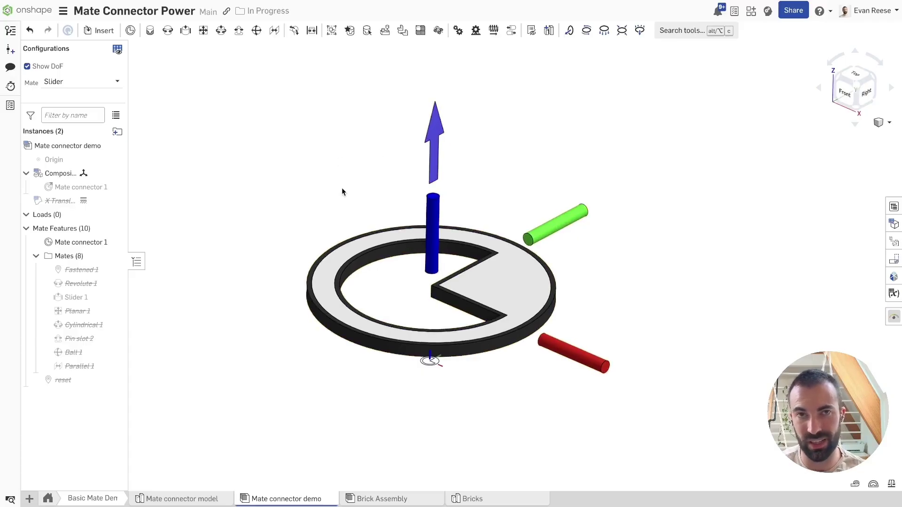
Set the Mate configuration to Planar, slide the composite part within its X-Y plane and check it edge-on.
left_click(83, 83)
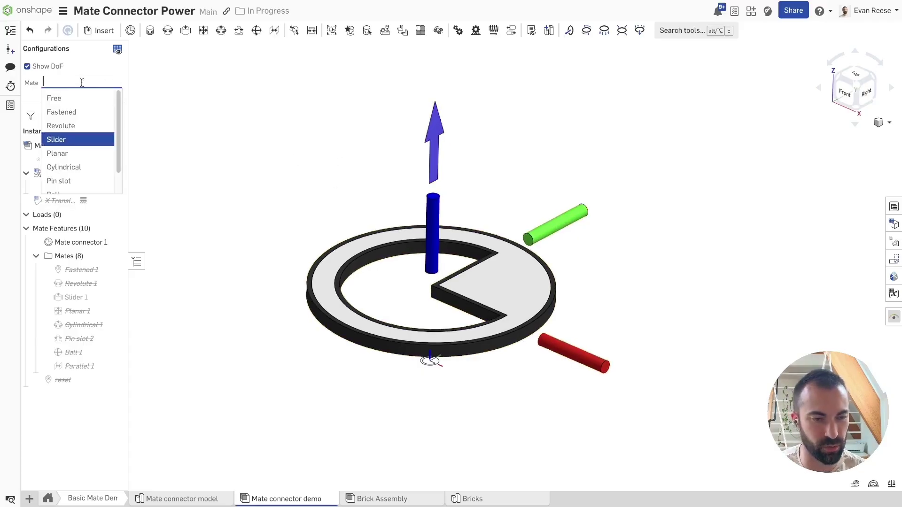
left_click(58, 154)
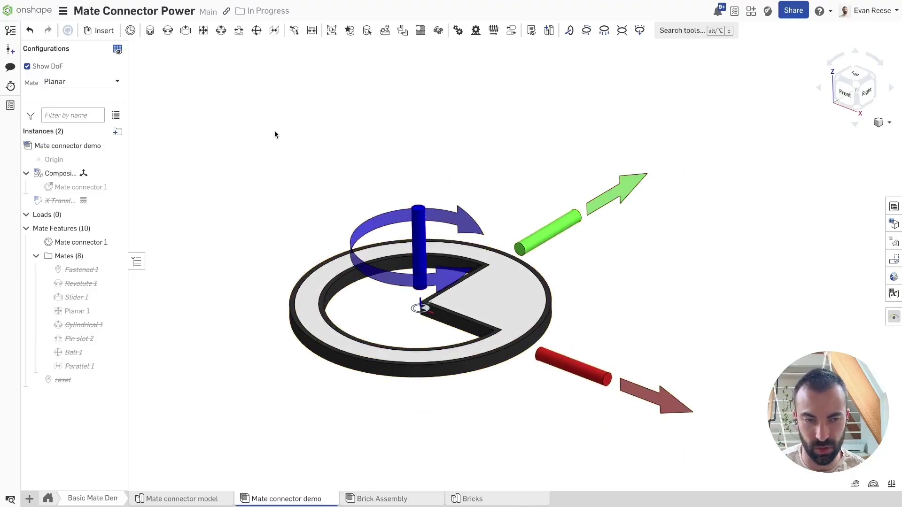
left_click_drag(476, 300, 581, 261)
key("Up")
key("Up")
key("Up")
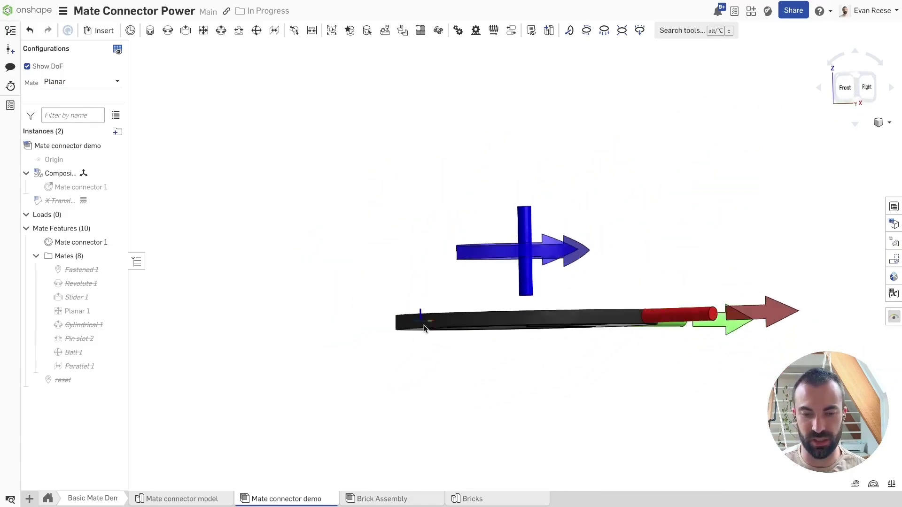
right_click_drag(418, 326, 606, 332)
key("shift+7")
Try to lift the composite part along its blue Z axis under the Planar mate.
left_click(501, 268)
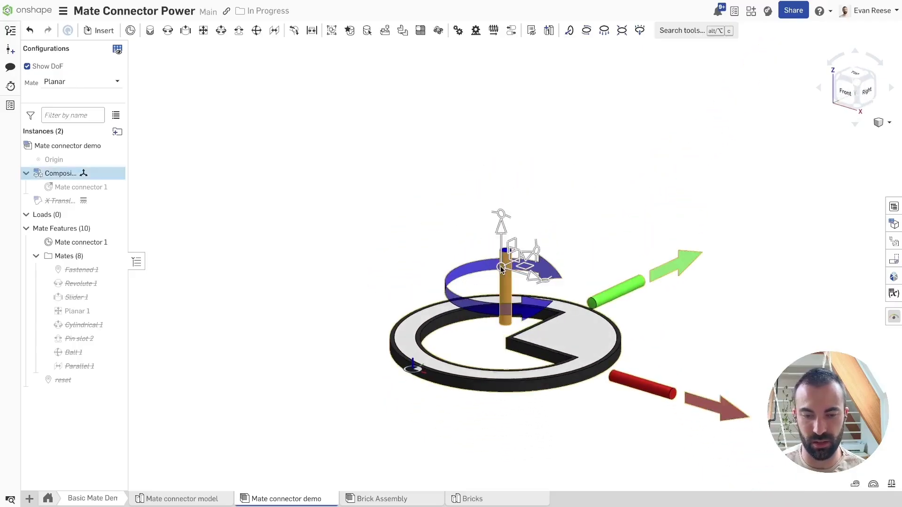
left_click_drag(498, 240, 490, 190)
left_click(393, 186)
right_click_drag(395, 187, 402, 240)
scroll(528, 281, "up", 1)
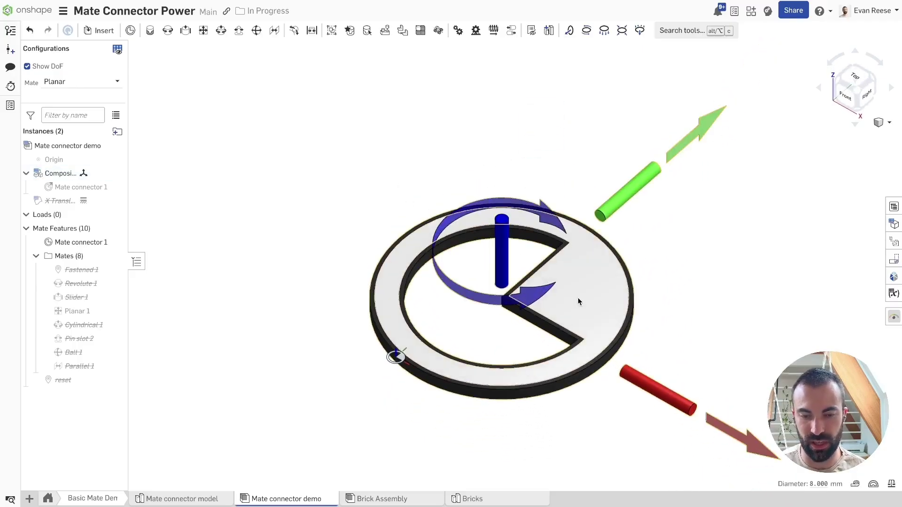
Slide and rotate the composite part within the plane of the Planar mate.
left_click(578, 298)
left_click_drag(637, 318, 421, 153)
left_click(421, 153)
scroll(408, 181, "down", 3)
right_click_drag(383, 215, 381, 181)
left_click_drag(507, 234, 543, 230)
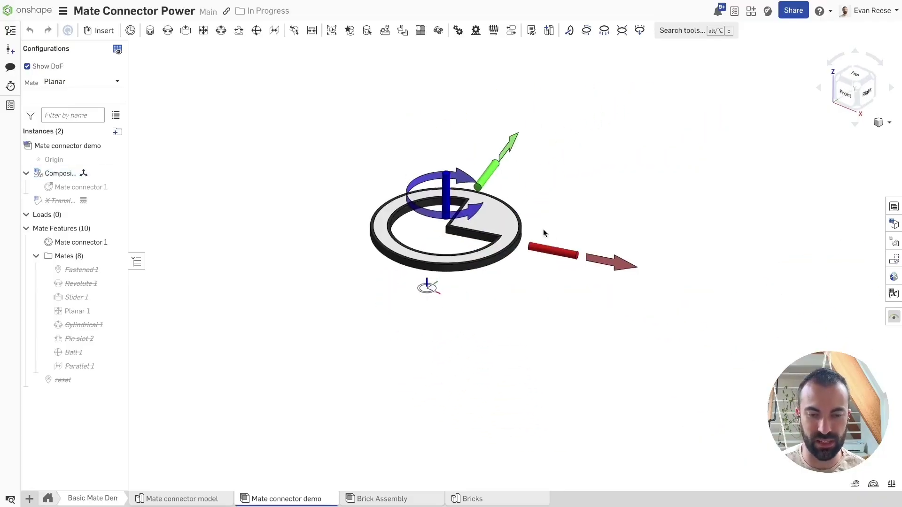
right_click_drag(292, 235, 296, 244)
scroll(297, 243, "up", 1)
middle_click_drag(297, 244, 302, 287)
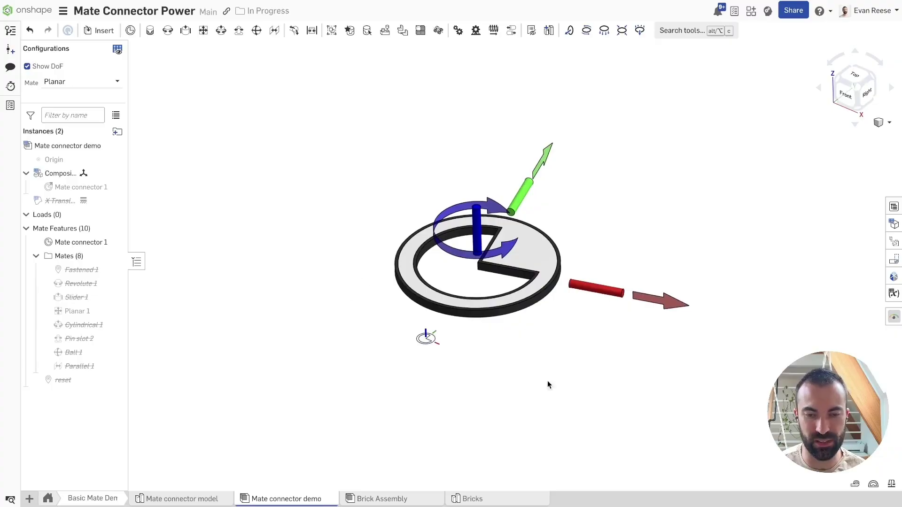
right_click_drag(571, 381, 572, 379)
middle_click_drag(572, 378, 572, 389)
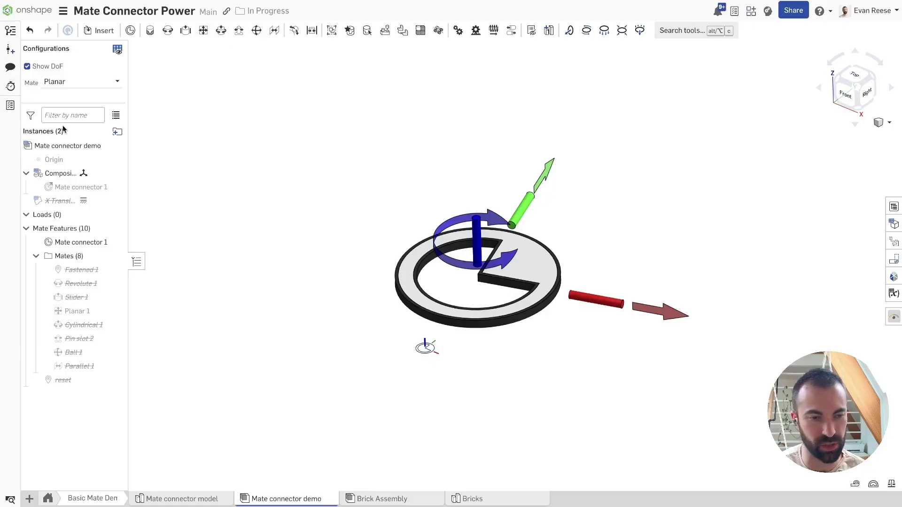
Set the Mate configuration to Cylindrical, then rotate the composite part about its blue Z axis and slide it along that axis.
left_click(76, 82)
left_click(72, 170)
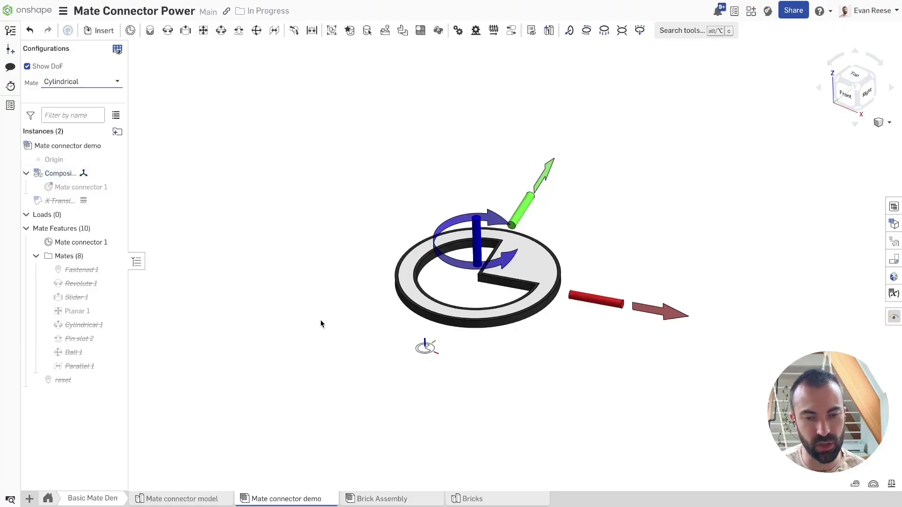
scroll(316, 288, "up", 3)
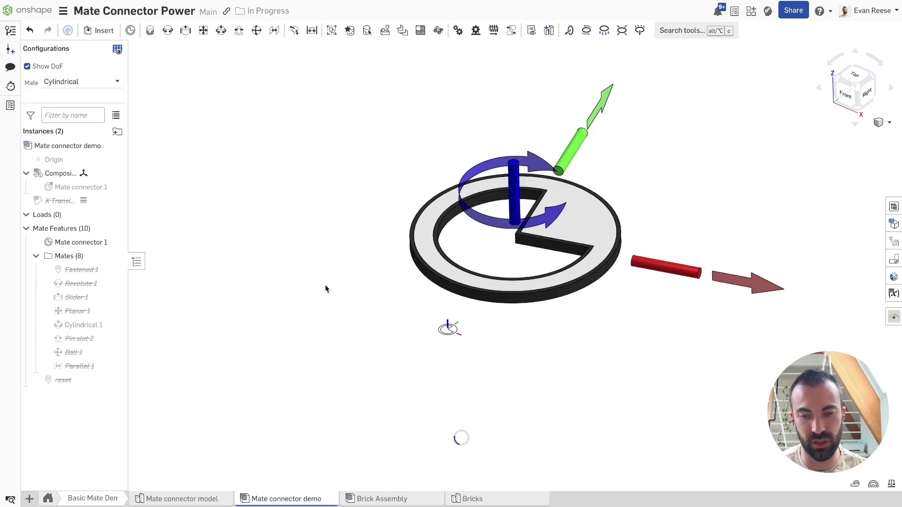
scroll(355, 303, "up", 2)
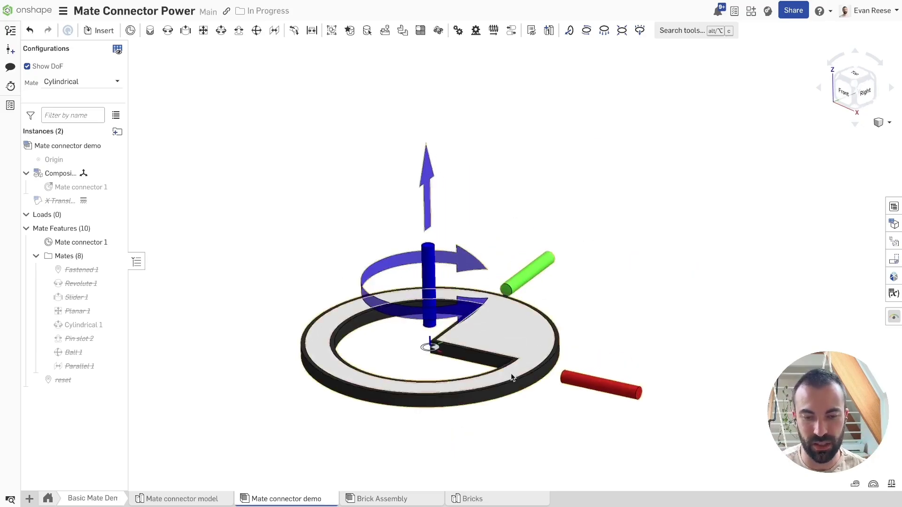
left_click_drag(523, 362, 530, 176)
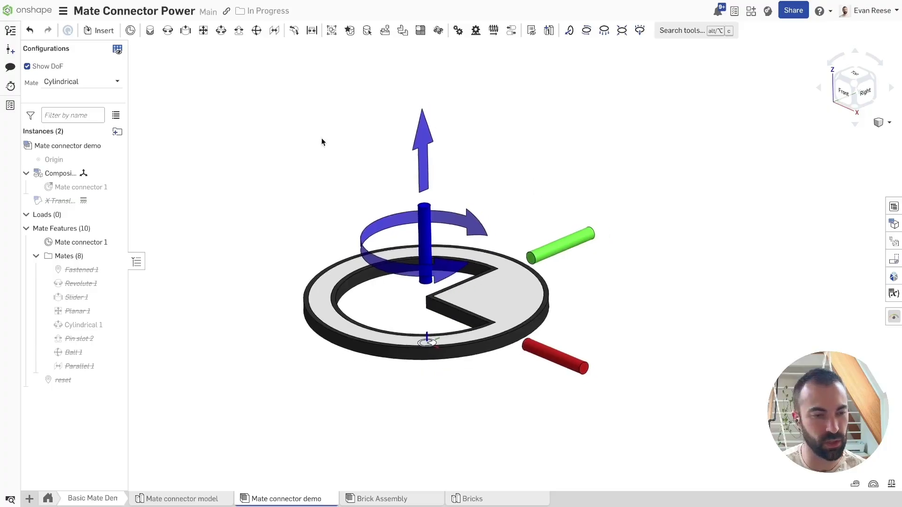
Set the Mate configuration to Pin slot and slide the composite part along the red X slot direction.
left_click(93, 82)
scroll(96, 161, "down", 1)
left_click(95, 159)
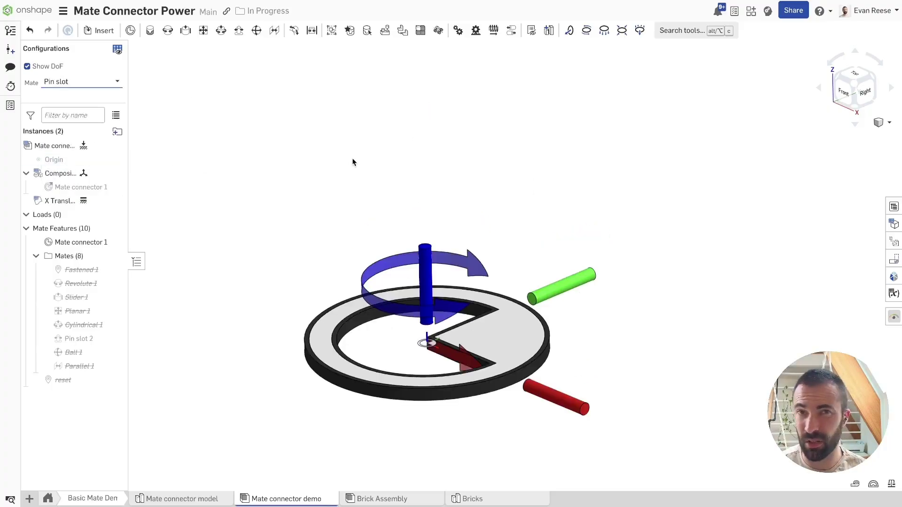
scroll(346, 164, "down", 2)
right_click_drag(346, 163, 397, 240)
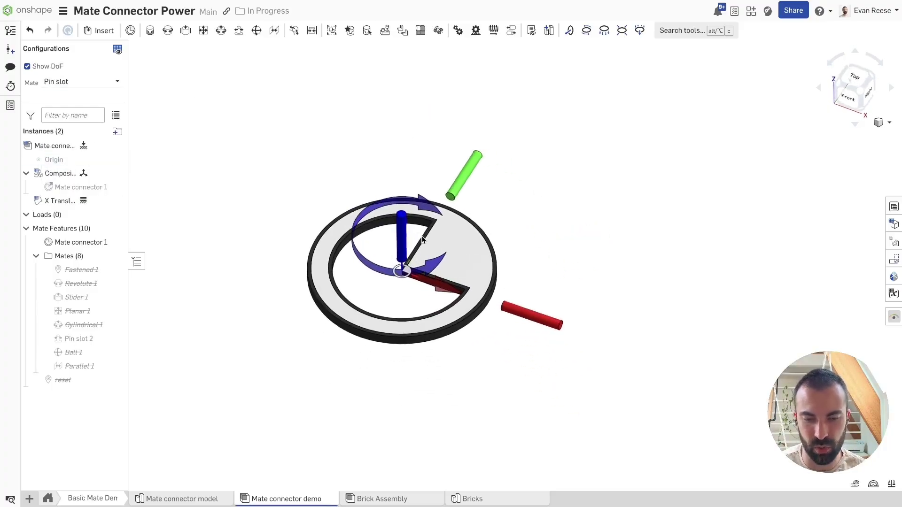
left_click(397, 243)
left_click_drag(410, 244, 627, 331)
left_click(500, 156)
right_click_drag(498, 222, 501, 208)
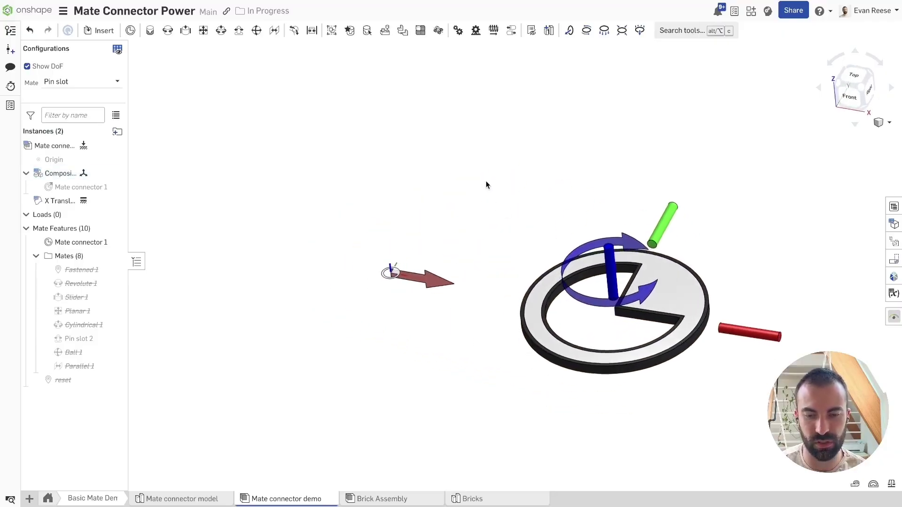
scroll(486, 181, "up", 2)
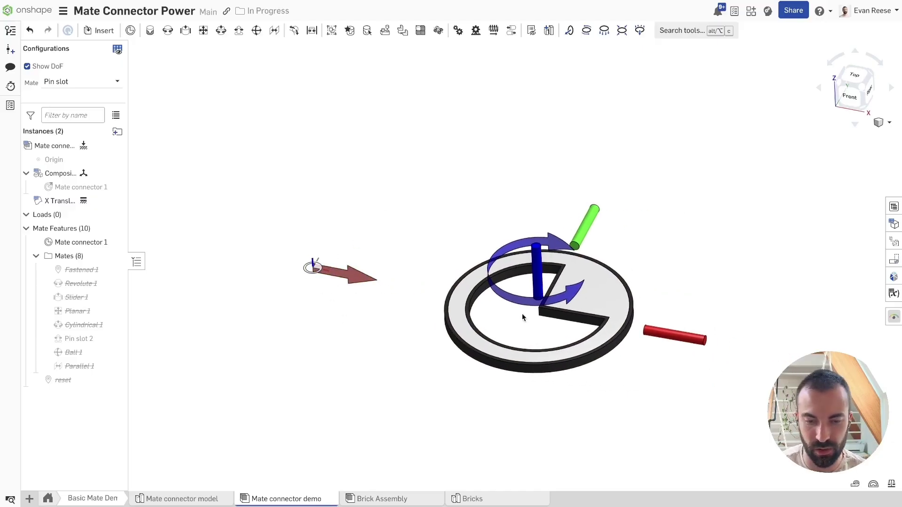
Rotate the composite part about its blue Z axis and shift it along the slot direction under the Pin slot mate.
left_click_drag(522, 317, 469, 206)
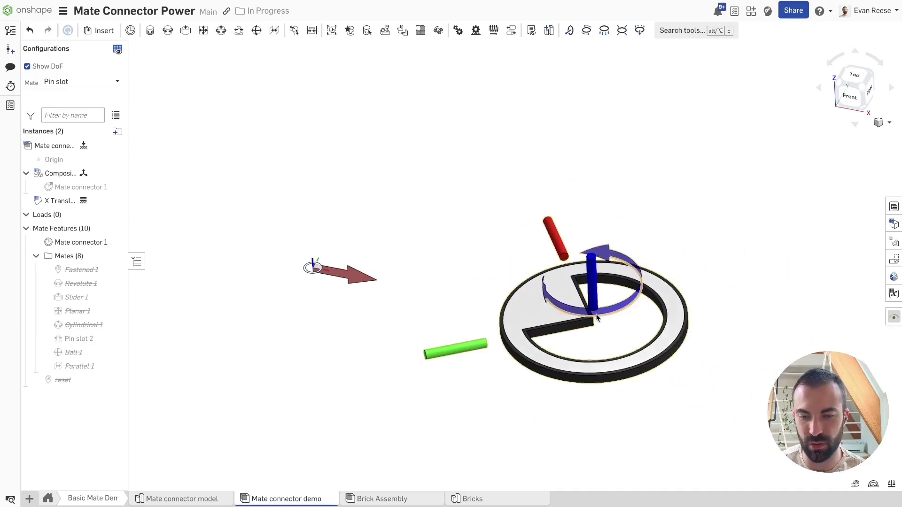
left_click_drag(596, 316, 566, 310)
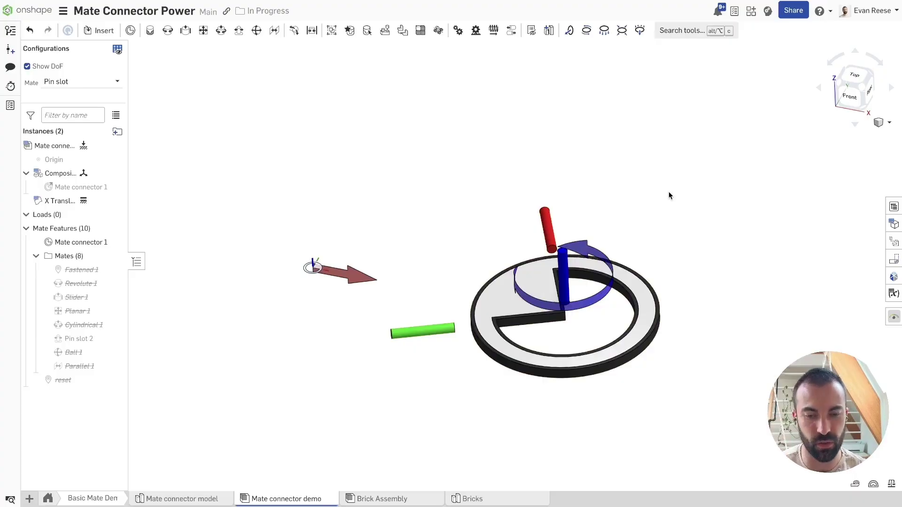
right_click_drag(463, 172, 443, 179)
Set the Mate configuration to Ball and tilt the composite part freely about the mate connector's origin.
left_click(80, 82)
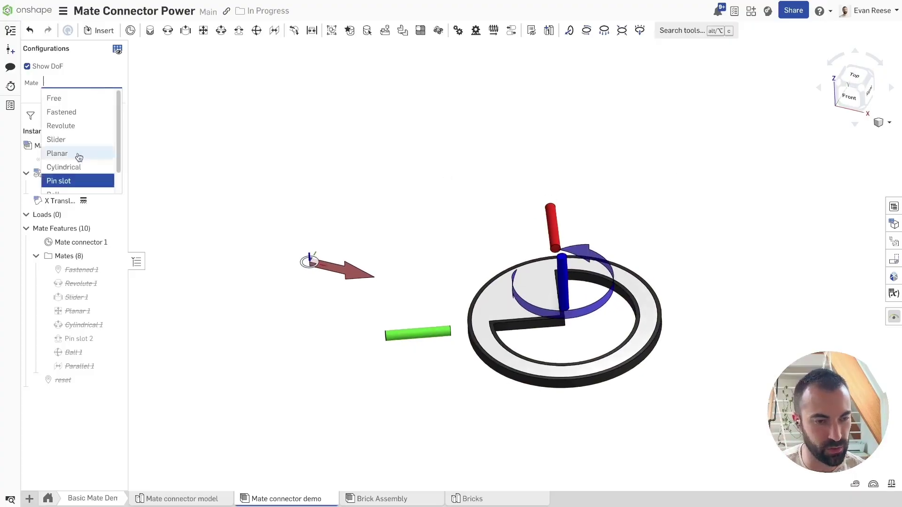
scroll(78, 141, "down", 1)
left_click(84, 171)
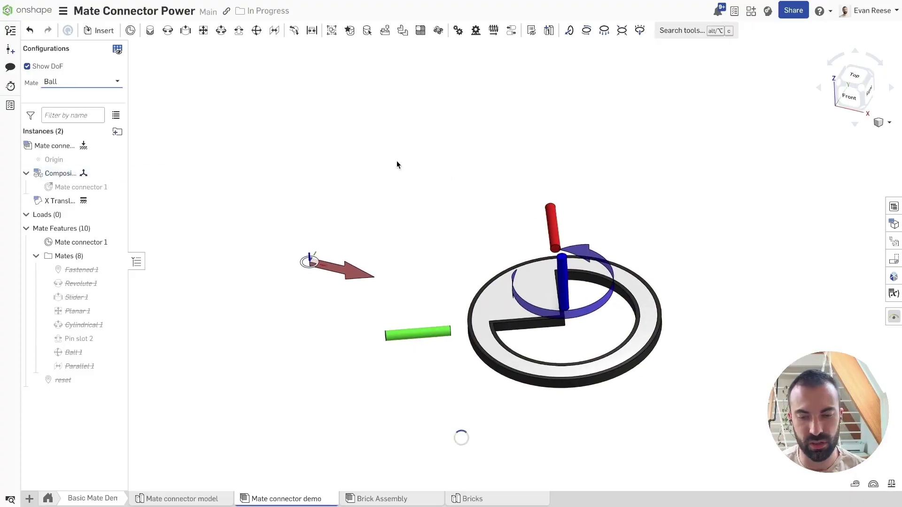
middle_click_drag(398, 161, 438, 162)
scroll(438, 162, "up", 2)
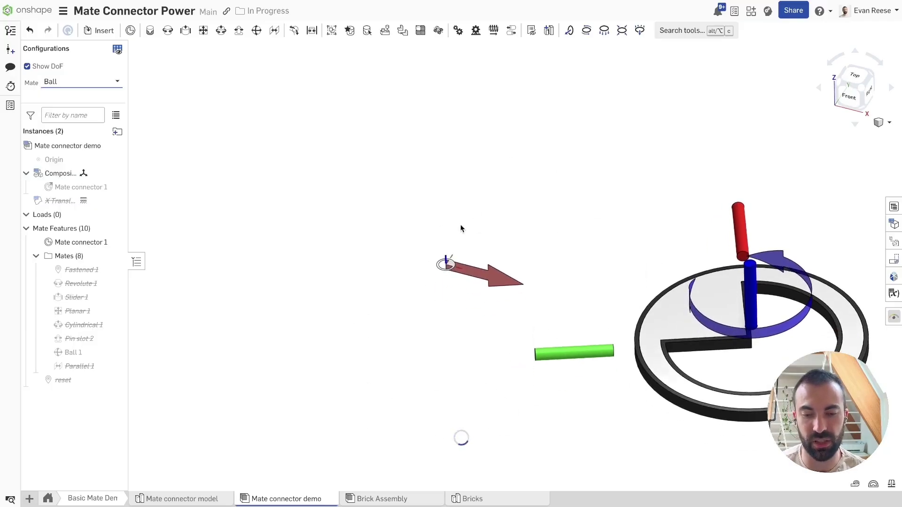
right_click_drag(583, 185, 468, 128)
left_click_drag(470, 127, 520, 134)
Set the Mate configuration to Parallel and move the composite part upward off the fixed mate connector.
left_click(85, 82)
scroll(83, 157, "down", 1)
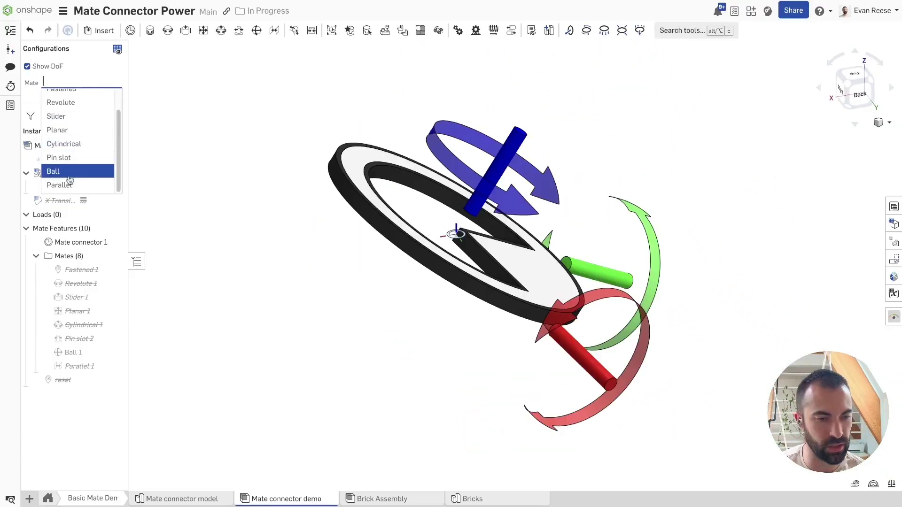
left_click(67, 185)
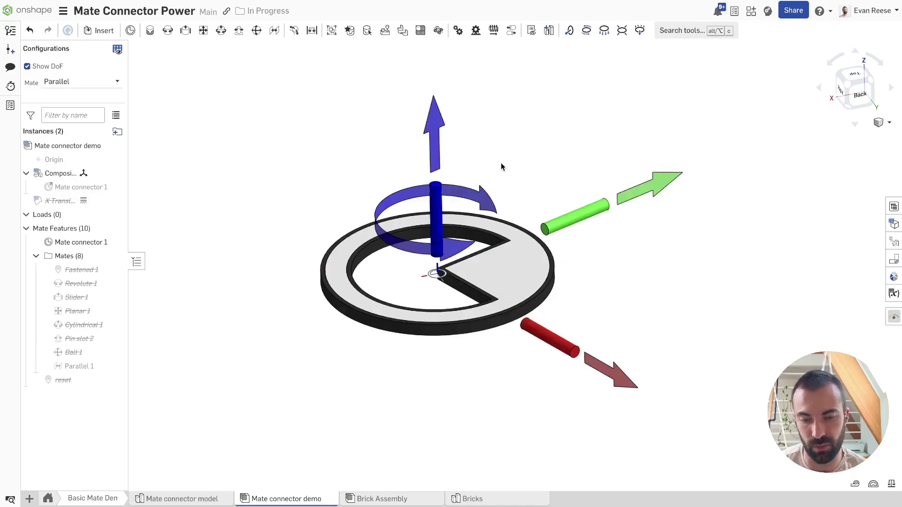
left_click(510, 269)
right_click_drag(511, 270, 516, 250)
left_click_drag(507, 258, 509, 198)
left_click(618, 106)
right_click_drag(619, 107, 592, 153)
scroll(592, 153, "down", 2)
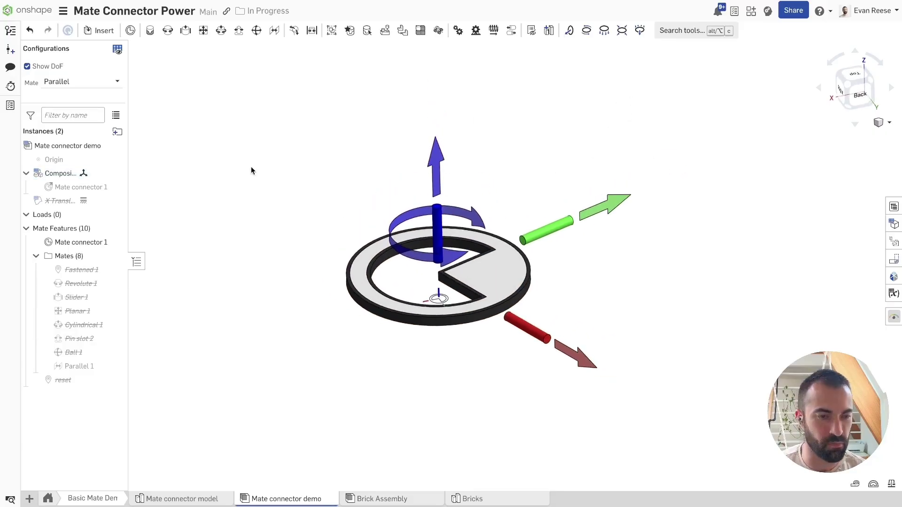
left_click(106, 83)
left_click(222, 89)
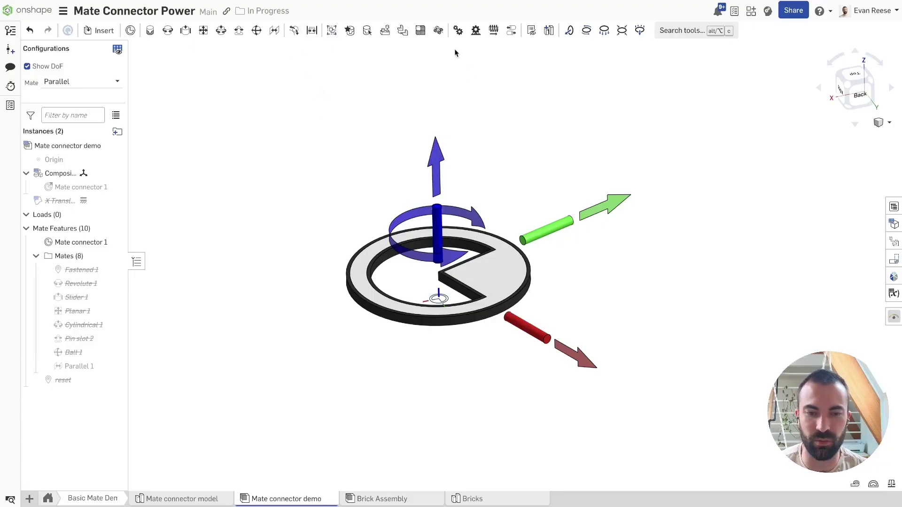
left_click_drag(449, 49, 521, 86)
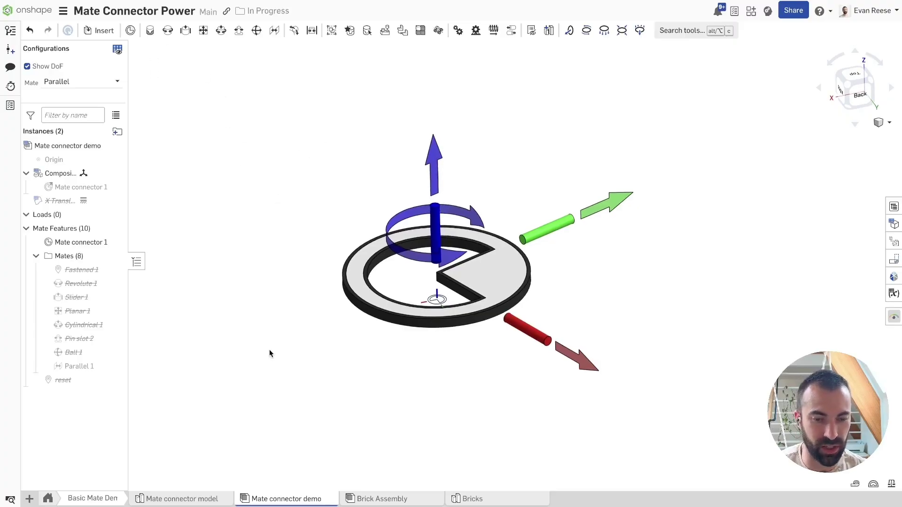
Collapse the Mates folder and review the mate types offered when creating a new mate, without adding one.
left_click(36, 255)
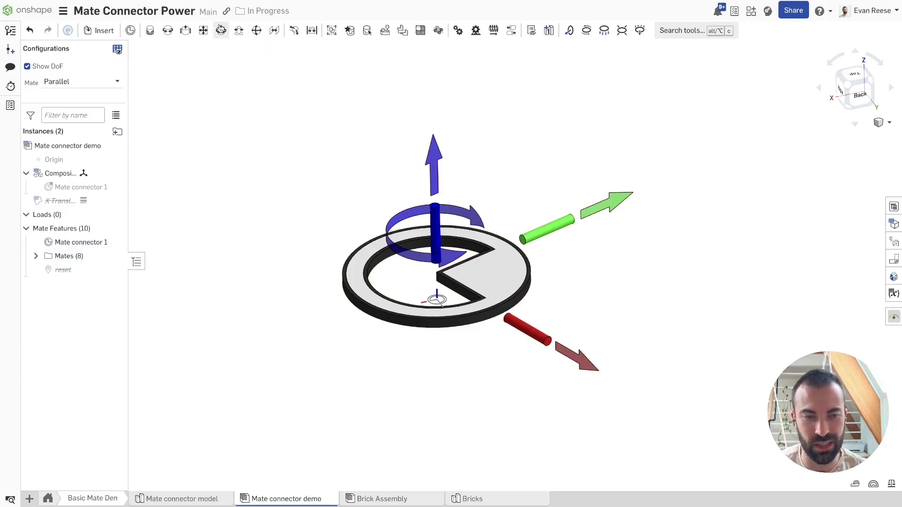
left_click(150, 30)
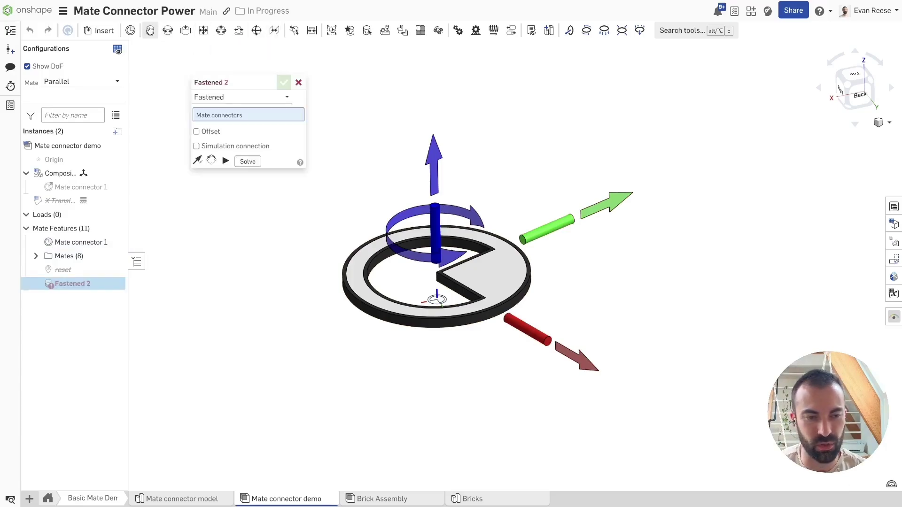
left_click(248, 97)
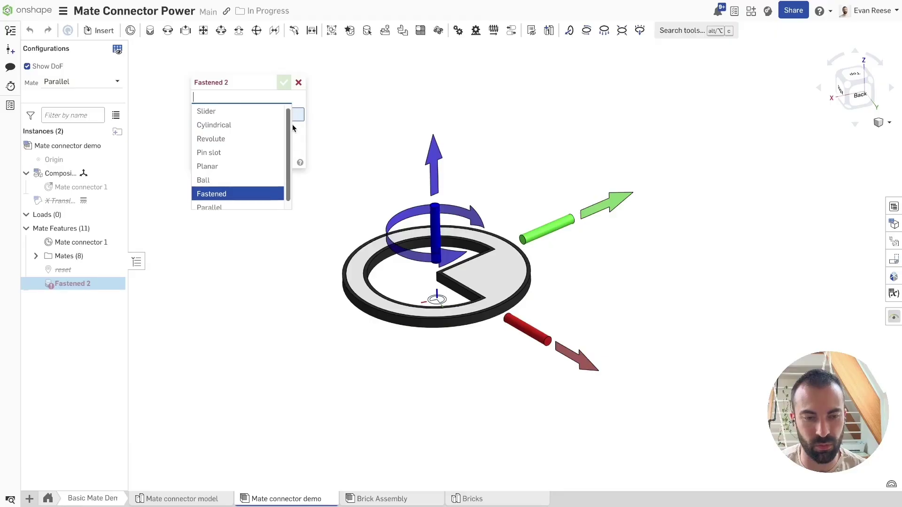
left_click(299, 82)
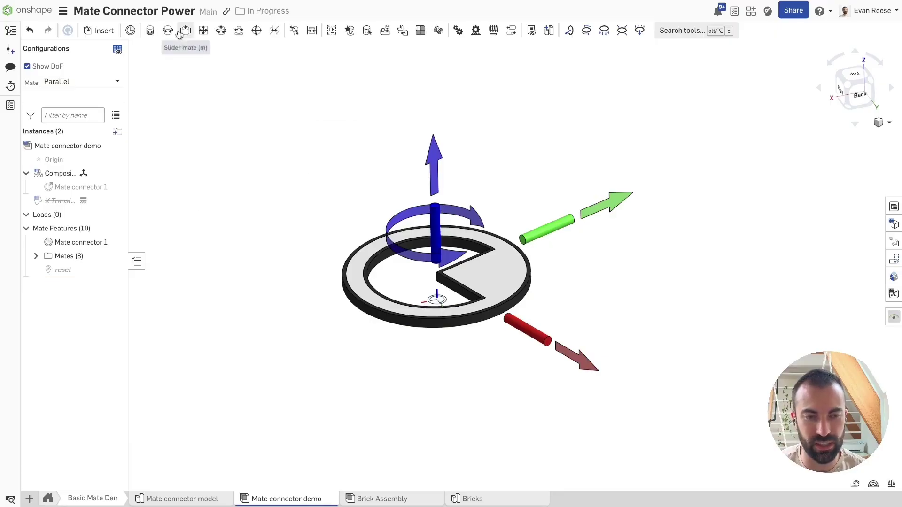
left_click(150, 31)
left_click(217, 97)
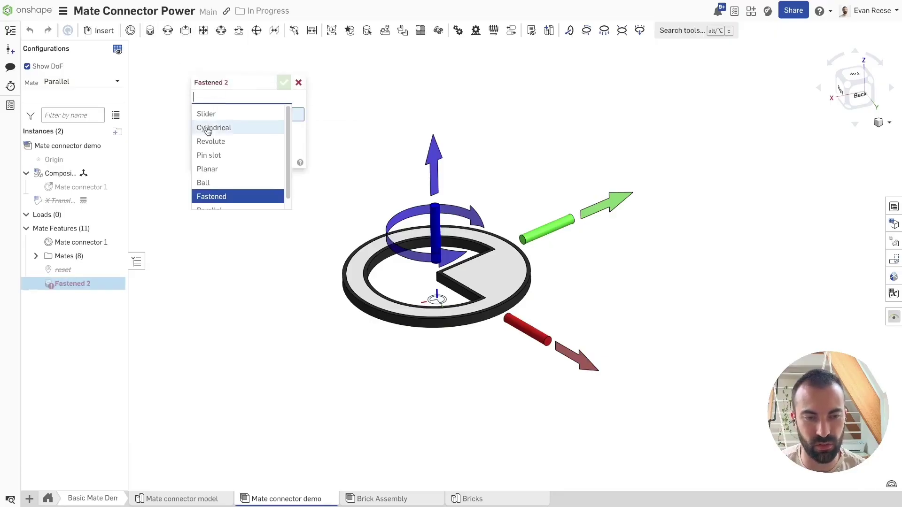
left_click(299, 83)
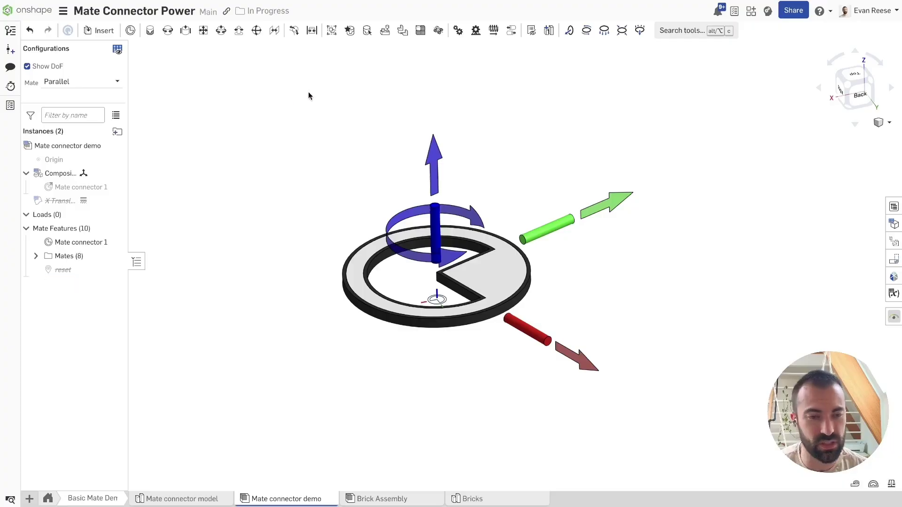
left_click(150, 30)
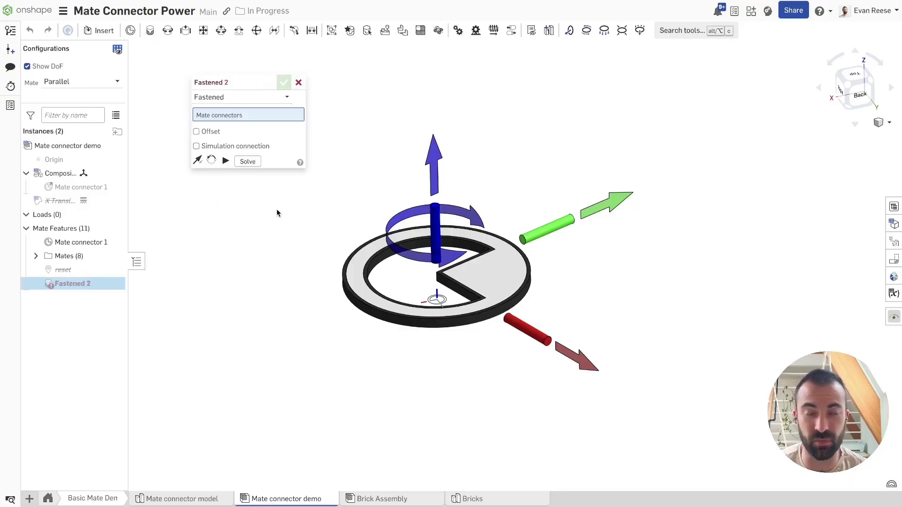
left_click(299, 82)
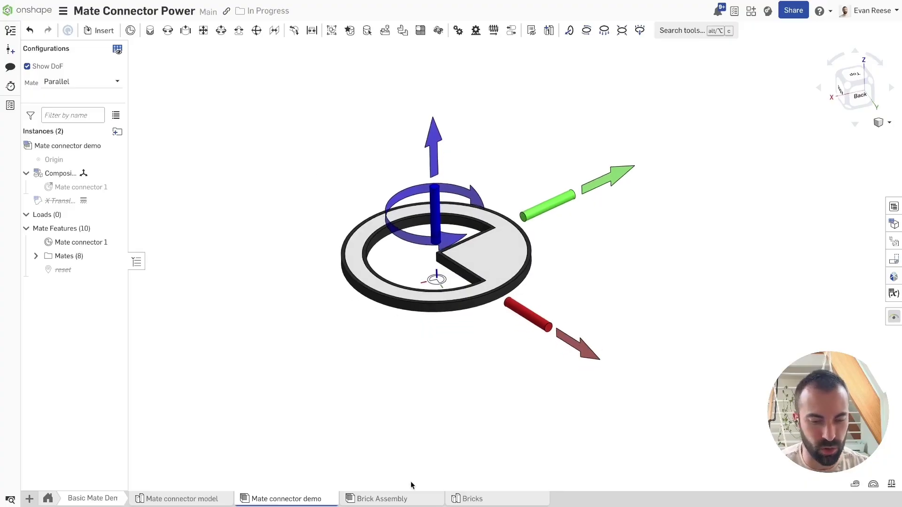
Switch to the Brick Assembly.
left_click(396, 499)
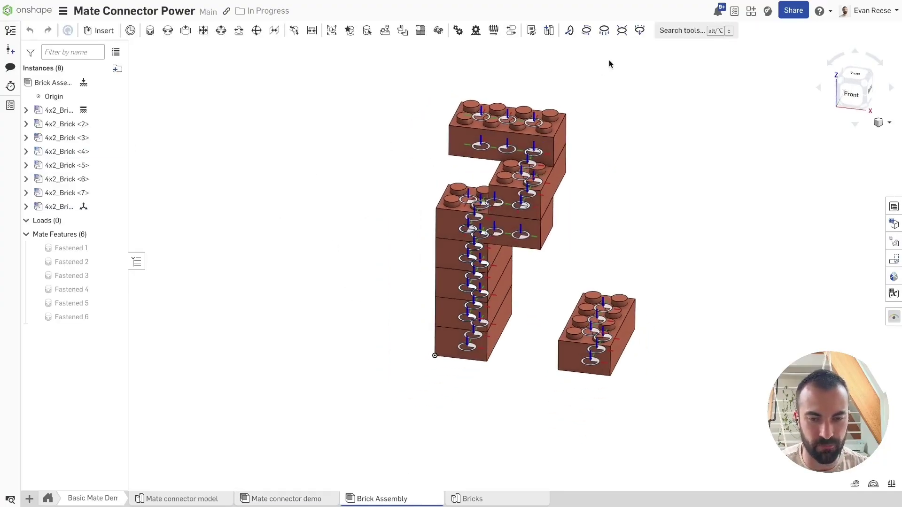
Delete all the stacked bricks and the separate brick so that the Brick Assembly is empty.
left_click_drag(609, 64, 387, 269)
key("Delete")
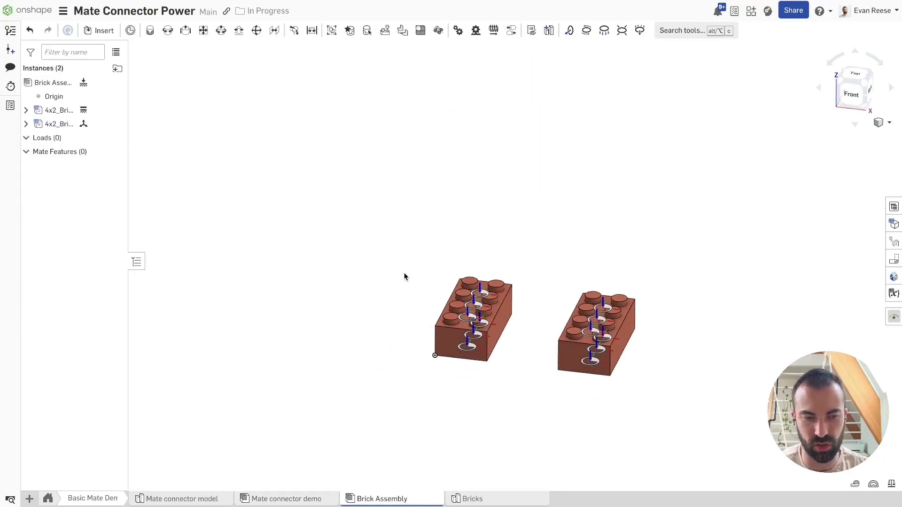
left_click(486, 320)
key("Delete")
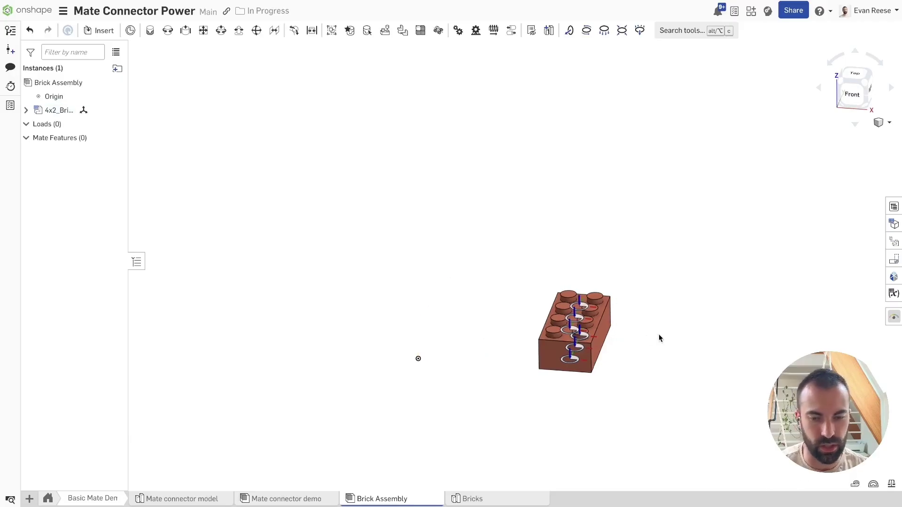
left_click(606, 323)
key("Delete")
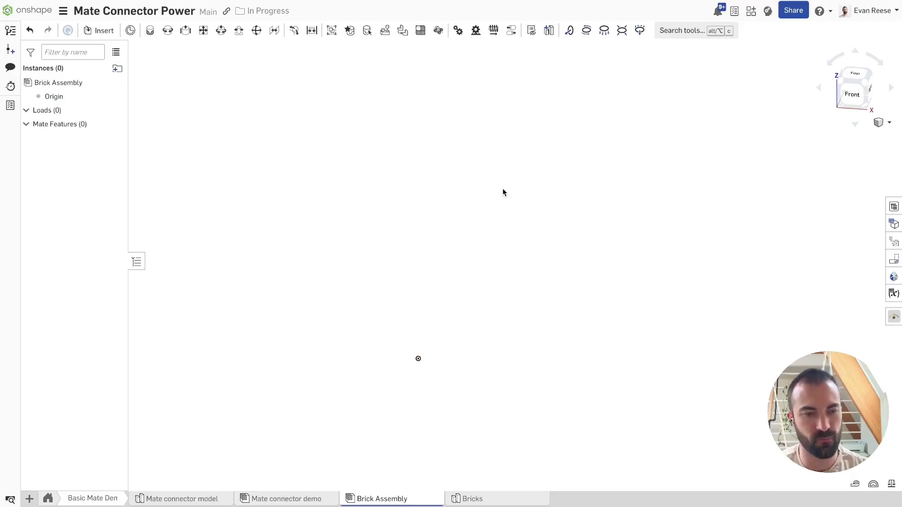
Insert a 4x2 brick with Style Brick, 4 rows and 2 columns from the Bricks Part Studio at the assembly origin.
left_click(99, 31)
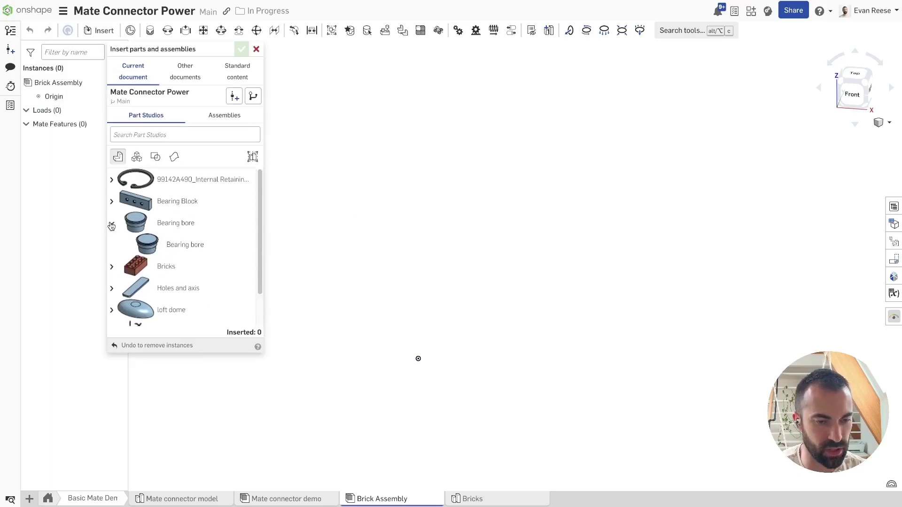
left_click(111, 245)
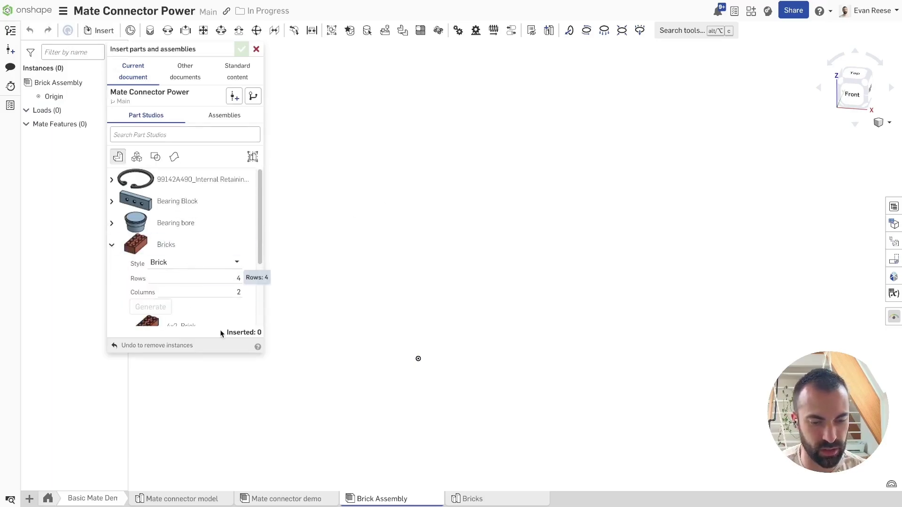
scroll(188, 265, "down", 1)
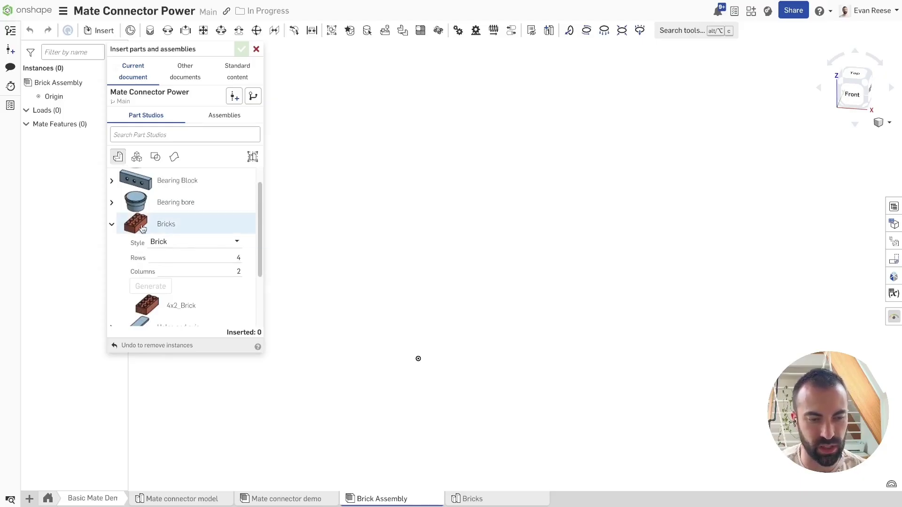
type("3")
key("Return")
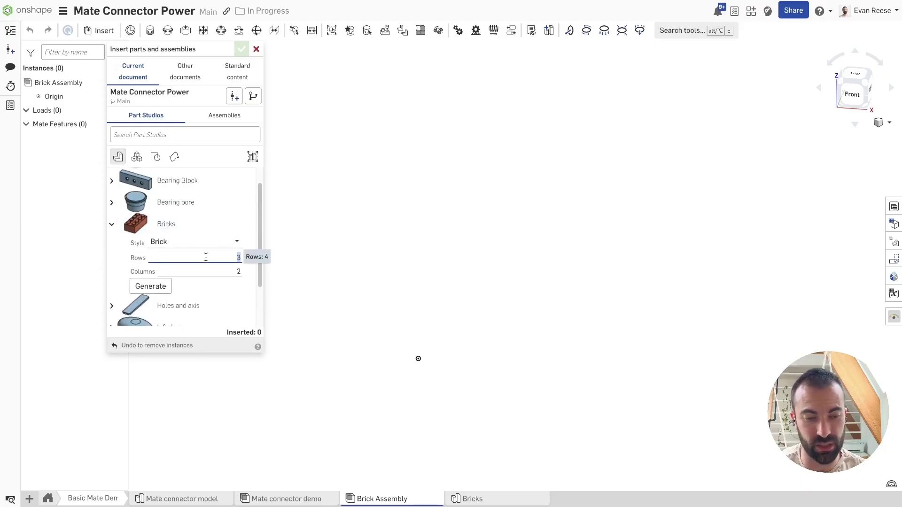
left_click(150, 286)
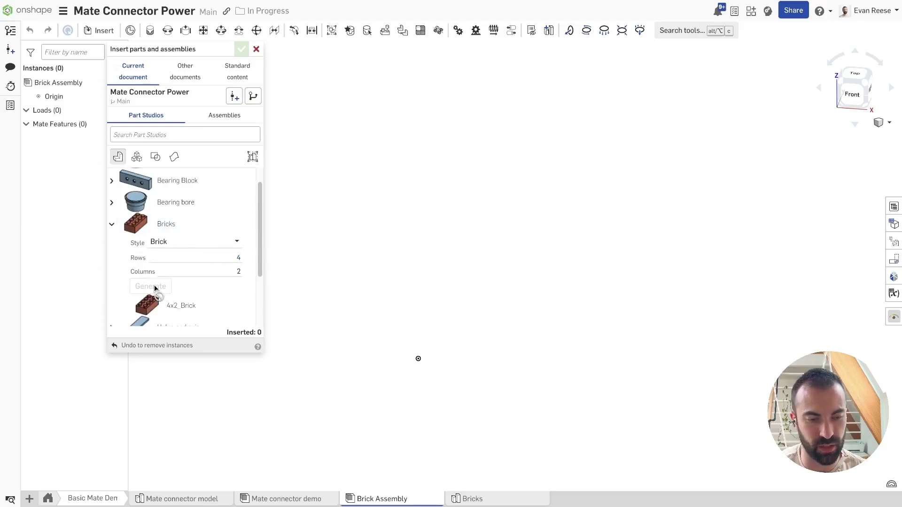
left_click(183, 306)
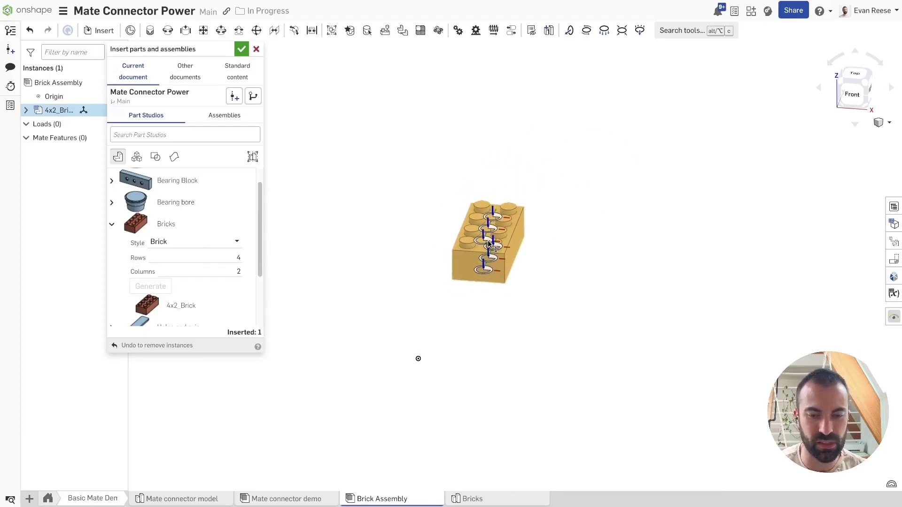
left_click(241, 49)
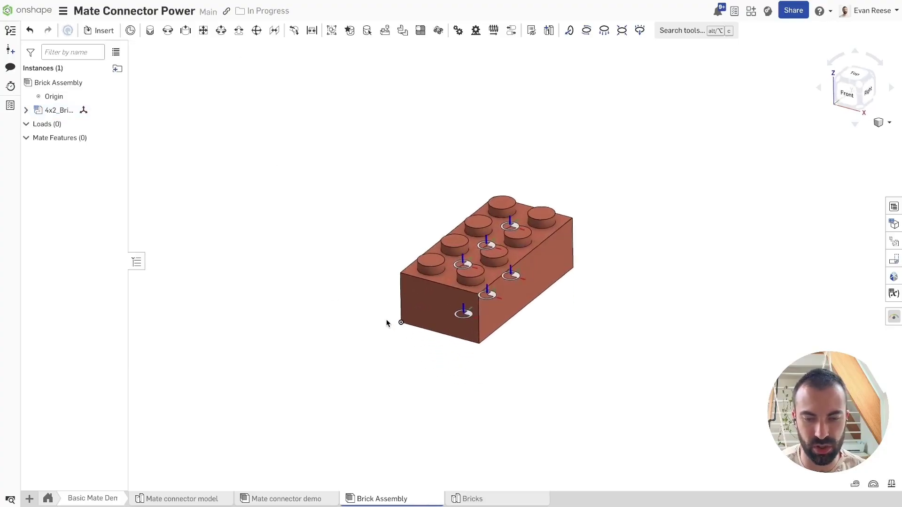
Fix the 4x2 brick in place at the origin and try to move it.
right_click(391, 277)
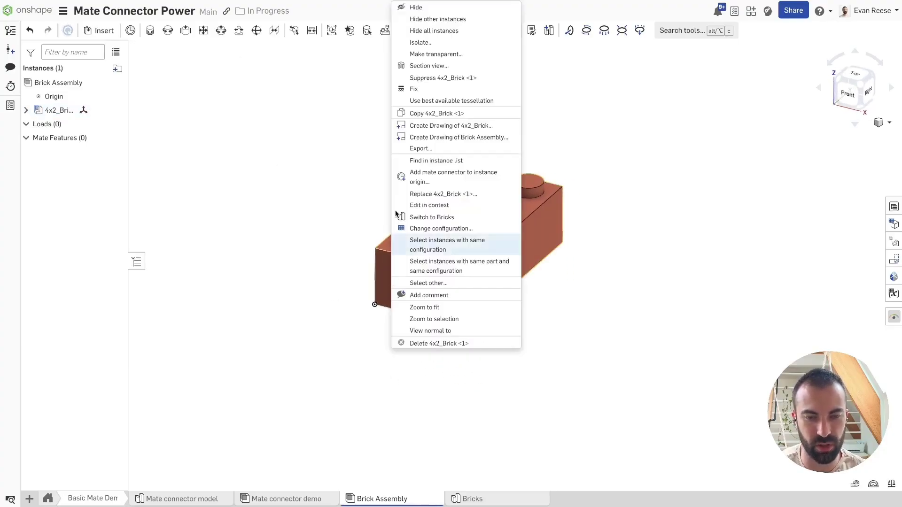
left_click(413, 89)
right_click_drag(343, 170, 335, 165)
middle_click_drag(336, 165, 335, 179)
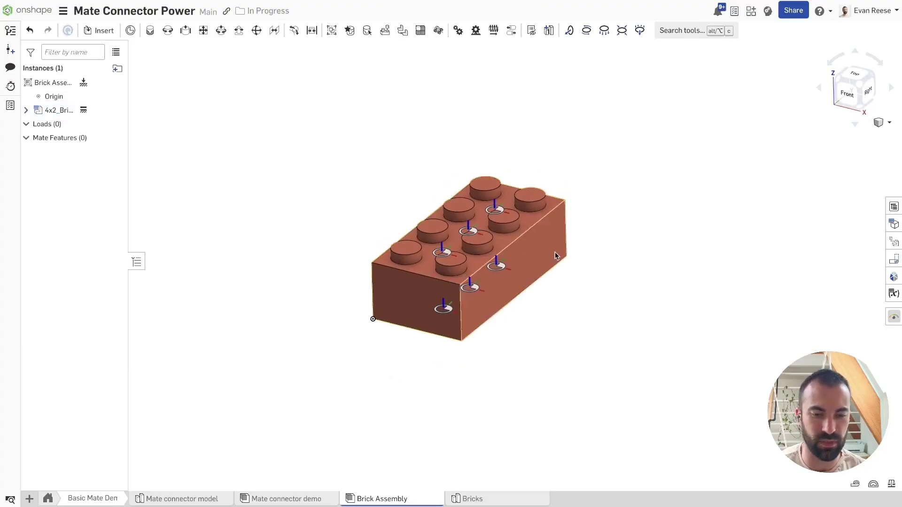
left_click_drag(555, 251, 558, 223)
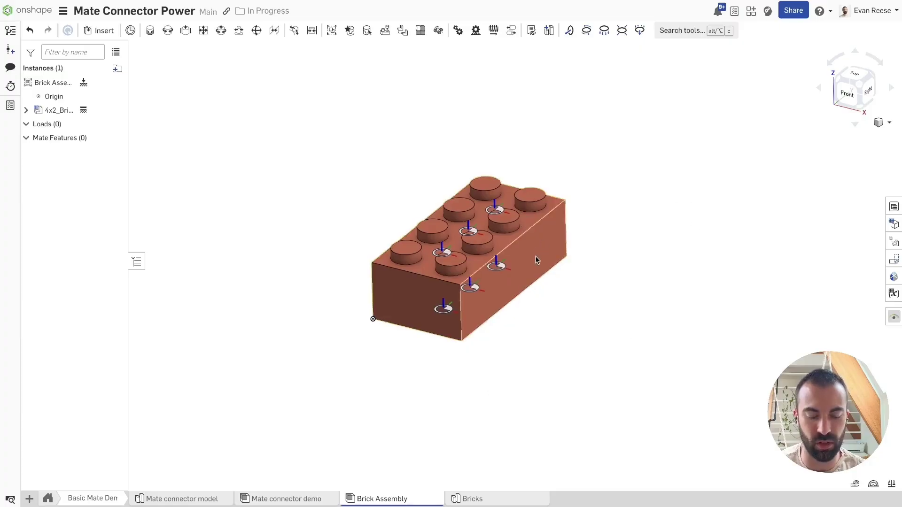
scroll(648, 163, "down", 2)
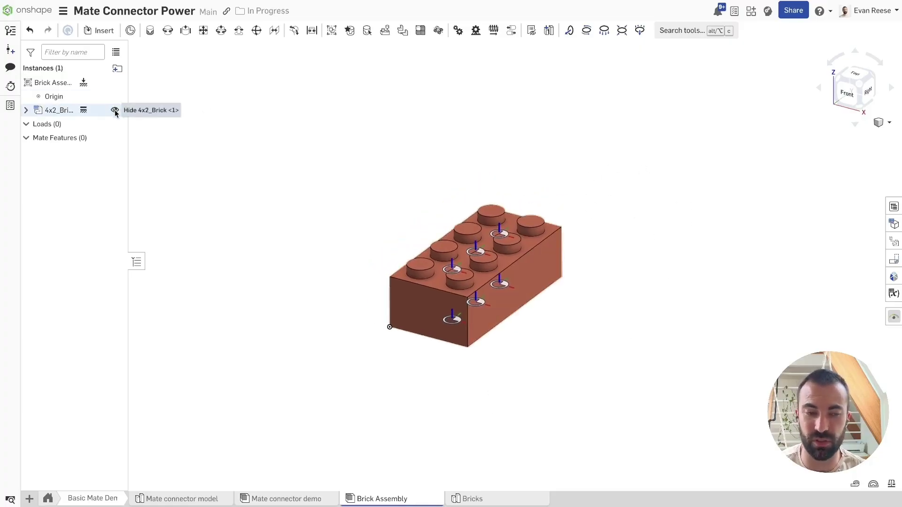
right_click(419, 318)
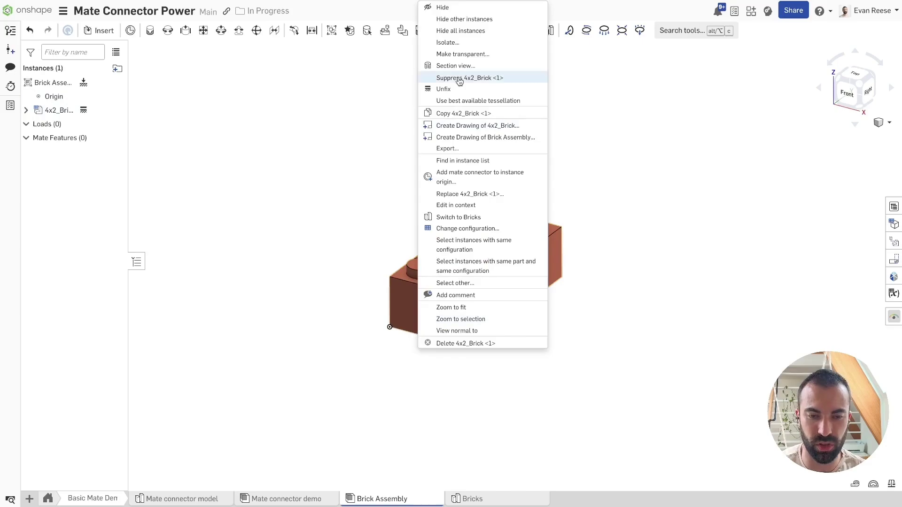
left_click(449, 92)
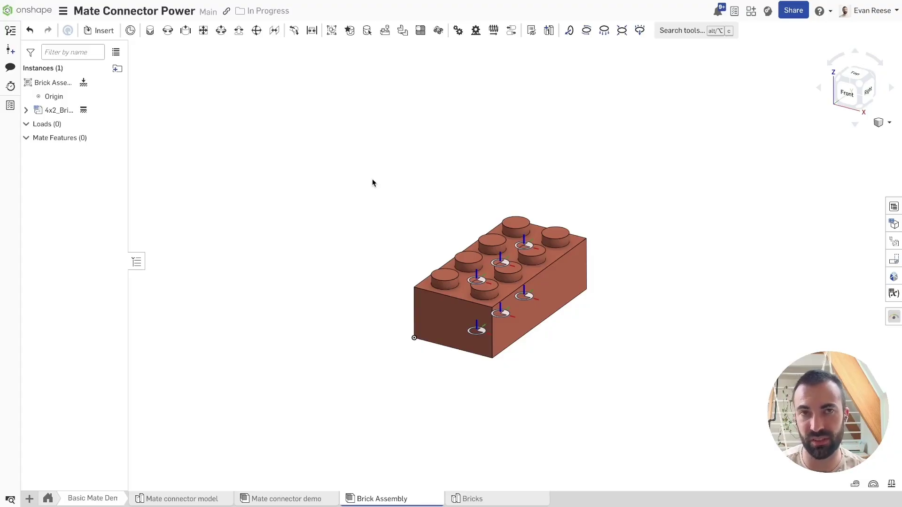
left_click_drag(361, 160, 532, 153)
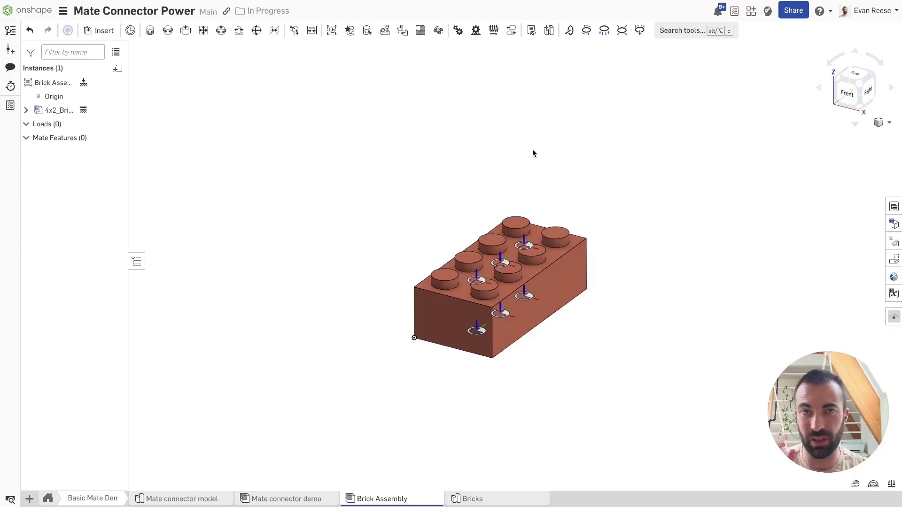
right_click_drag(533, 151, 526, 156)
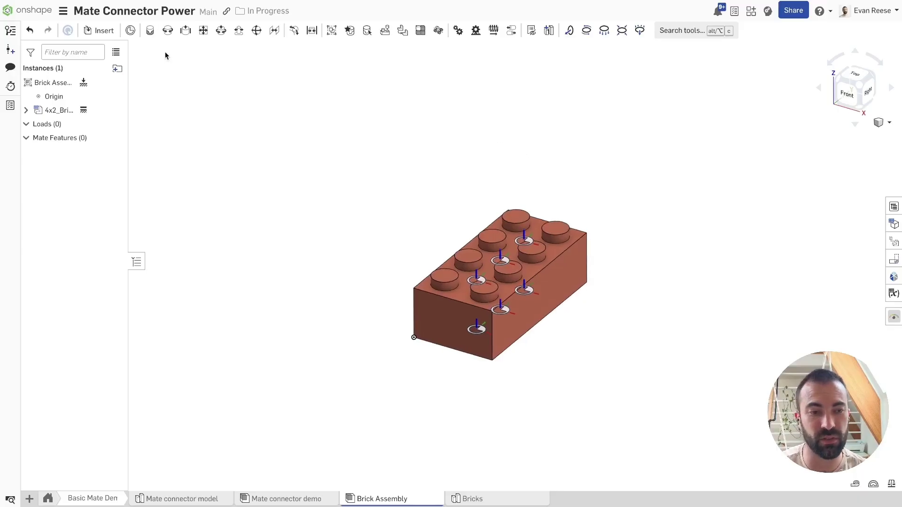
Examine the Fastened mate and Group commands as alternatives to fixing, without creating either feature.
left_click(150, 31)
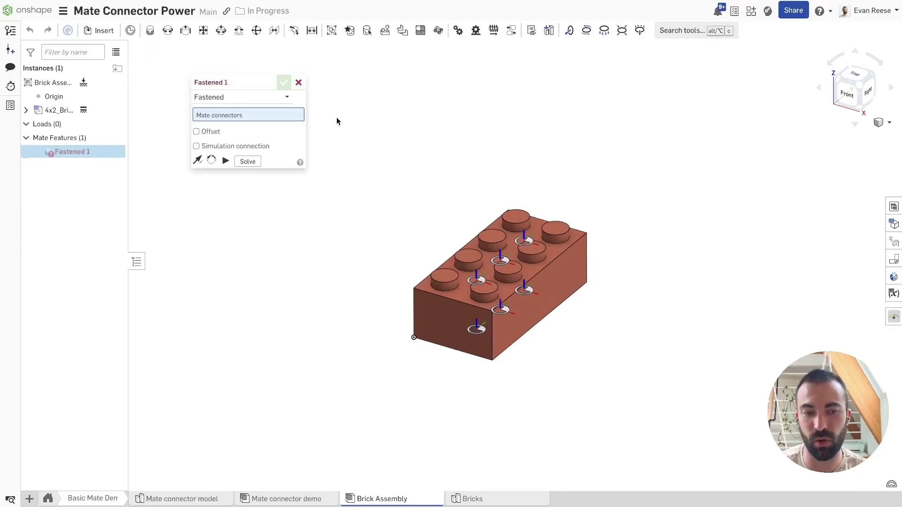
left_click(299, 83)
left_click(331, 31)
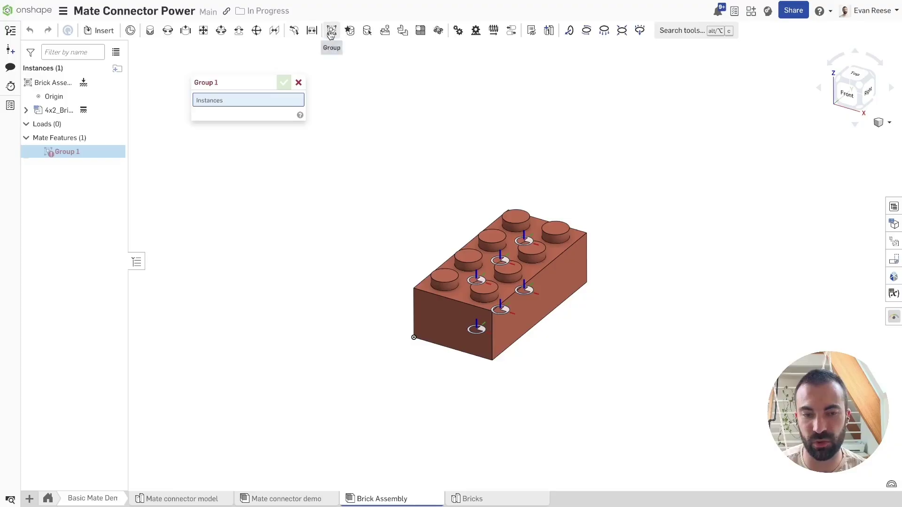
left_click(298, 83)
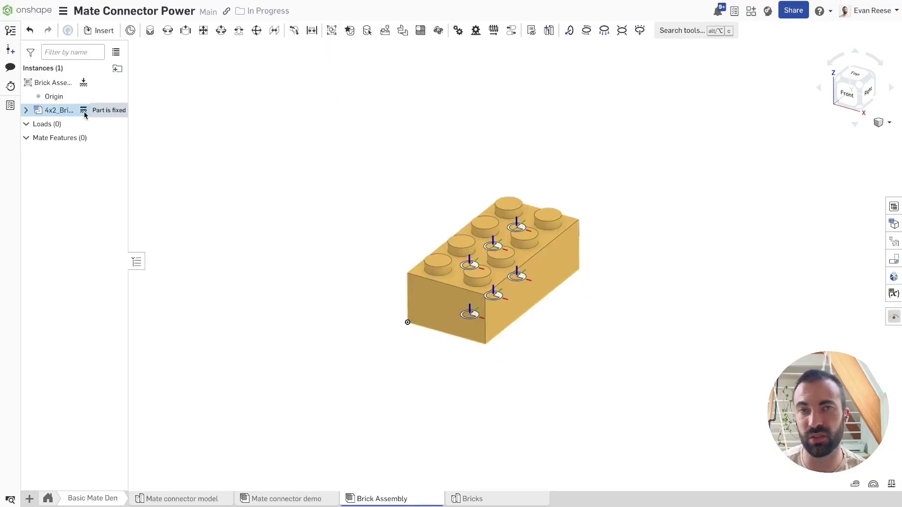
middle_click_drag(381, 87, 381, 93)
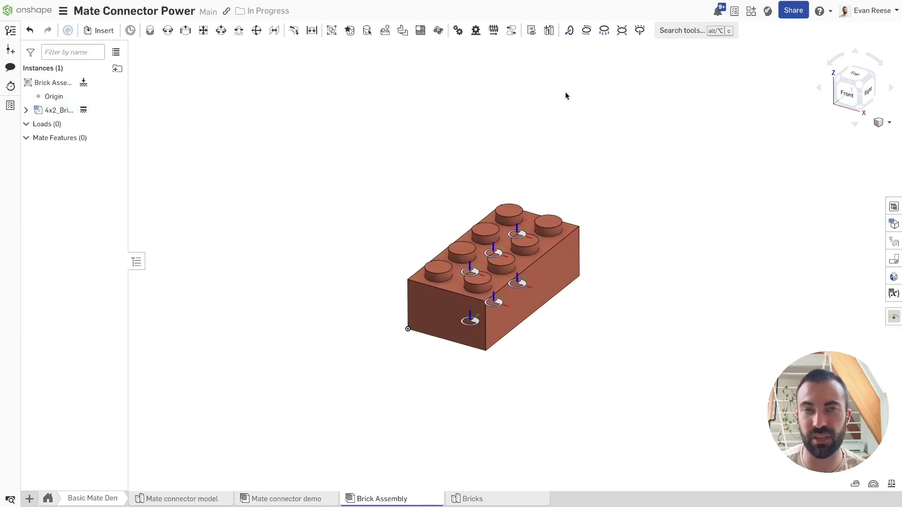
left_click_drag(336, 107, 495, 157)
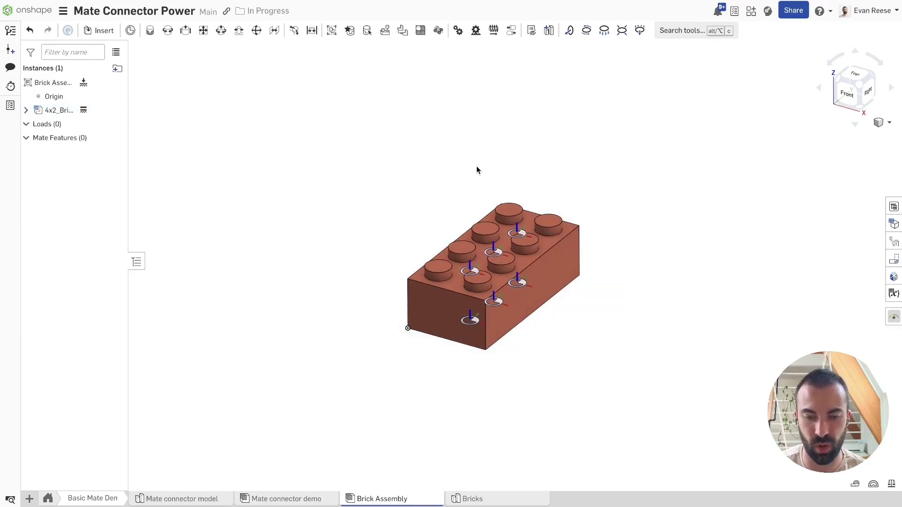
Insert a second 4x2 brick from the Bricks Part Studio and place it freely above the fixed brick.
left_click(99, 31)
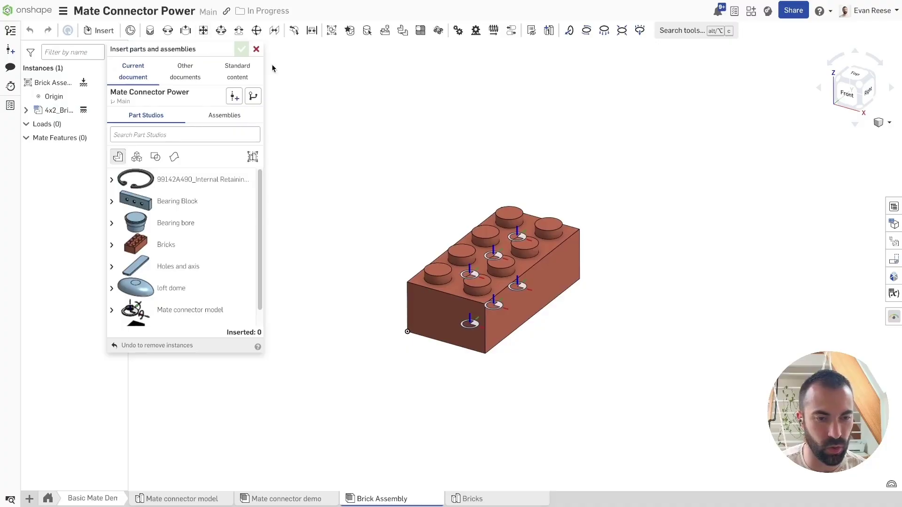
right_click_drag(365, 133, 381, 144)
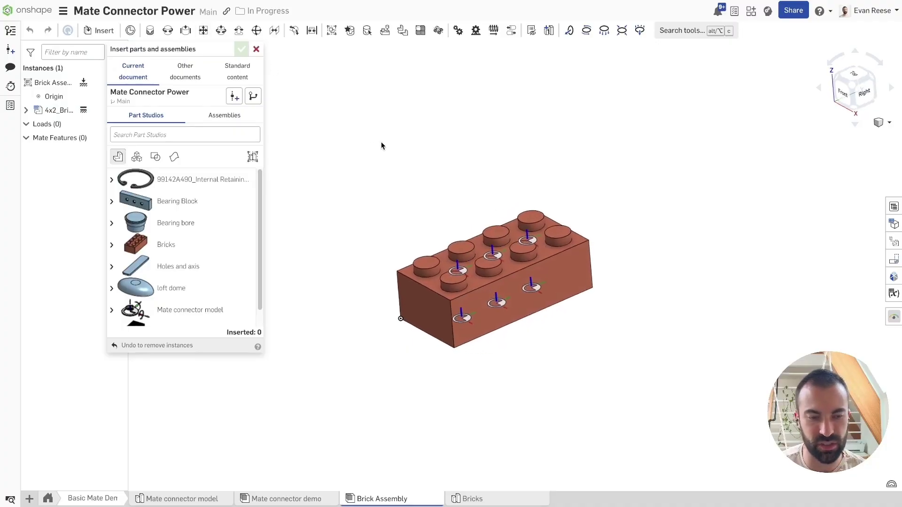
left_click(112, 246)
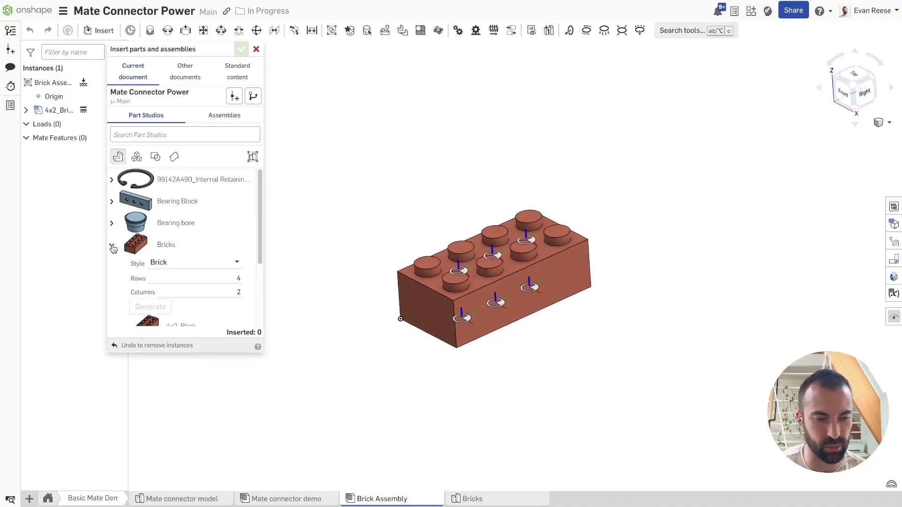
left_click(160, 318)
left_click(427, 134)
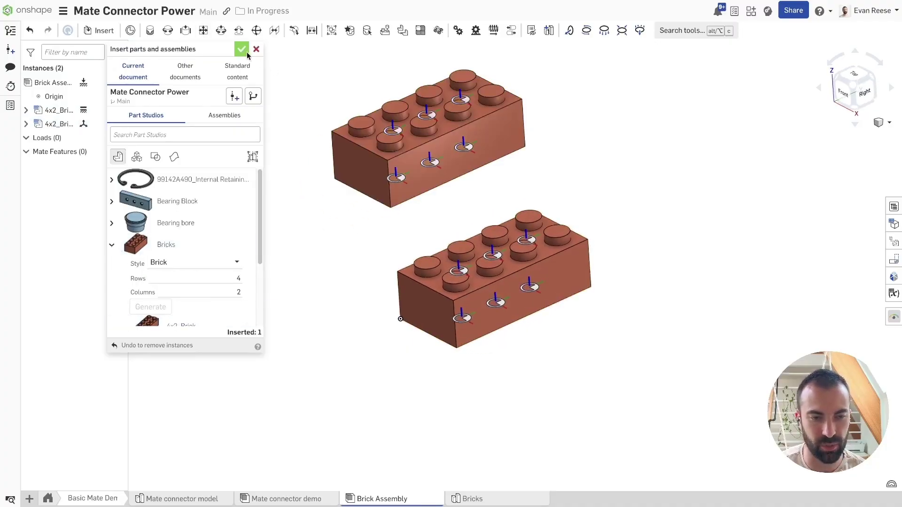
left_click(241, 49)
Fasten the loose brick's front bottom mate connector to the fixed brick's front top one, flipping the alignment so the studs face up.
left_click(397, 179)
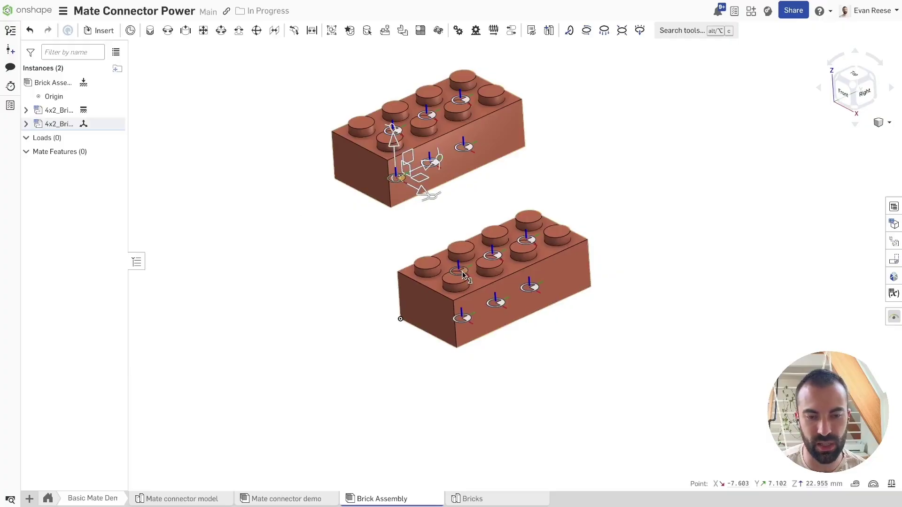
left_click(462, 274)
key("f")
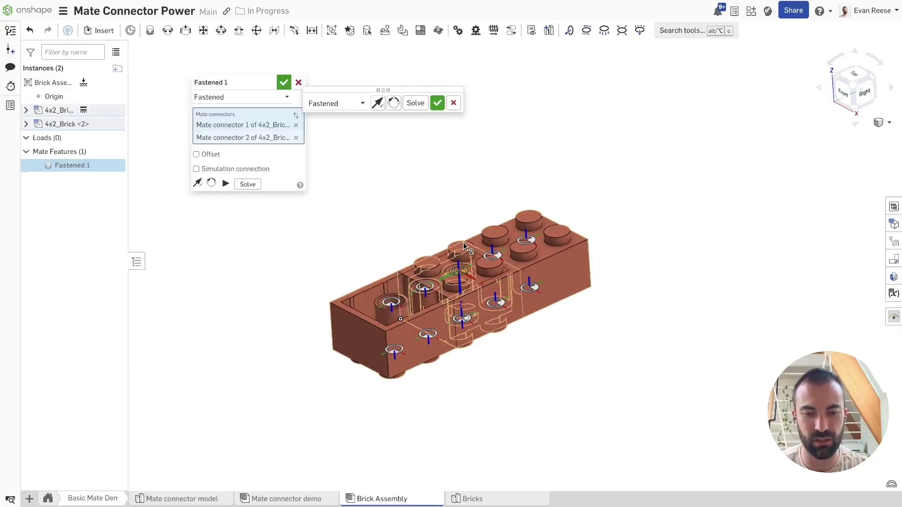
key("a")
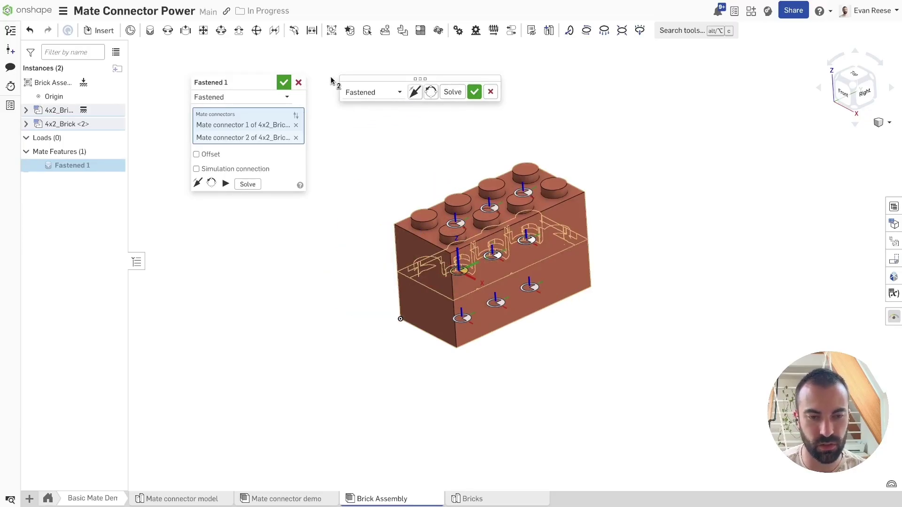
left_click(284, 82)
left_click(450, 228)
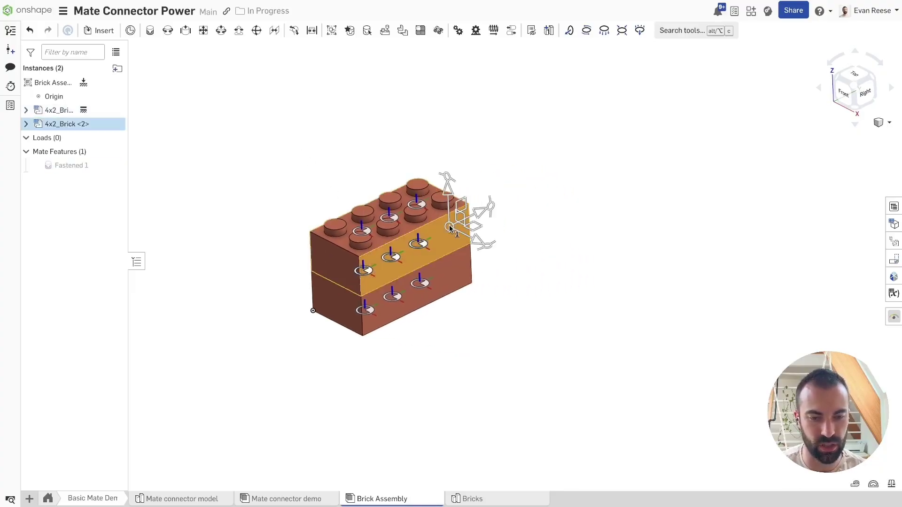
key("space")
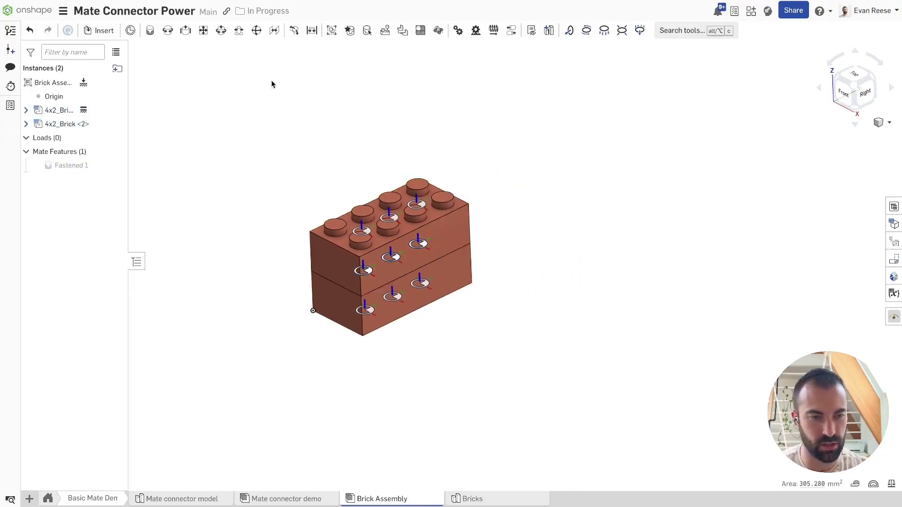
Insert a third 4x2 brick from the Bricks Part Studio with Snap mode on, snapping it to the second brick's rearmost top mate connector.
left_click(96, 31)
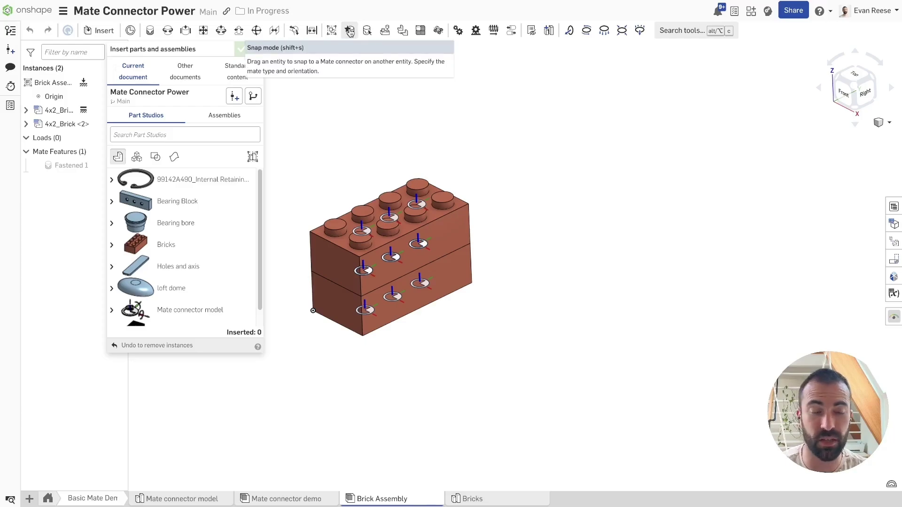
left_click(349, 31)
left_click(111, 245)
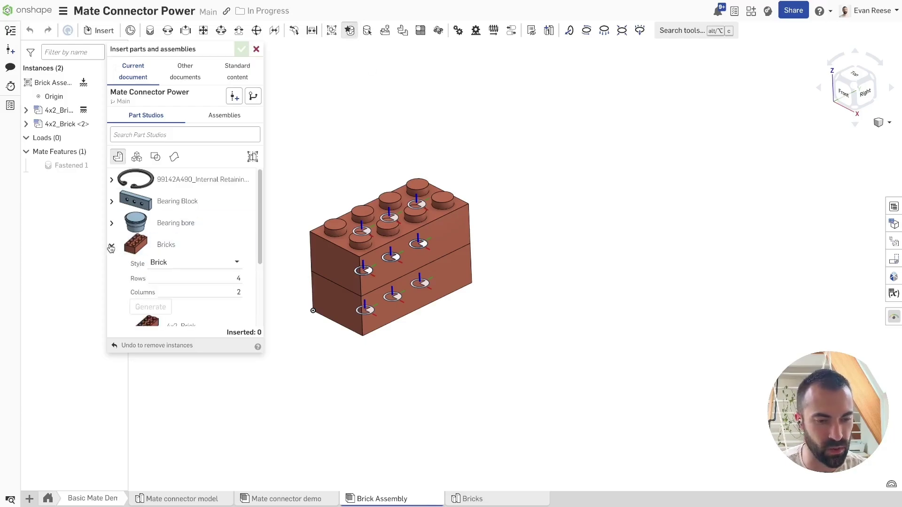
scroll(117, 263, "down", 1)
left_click(147, 306)
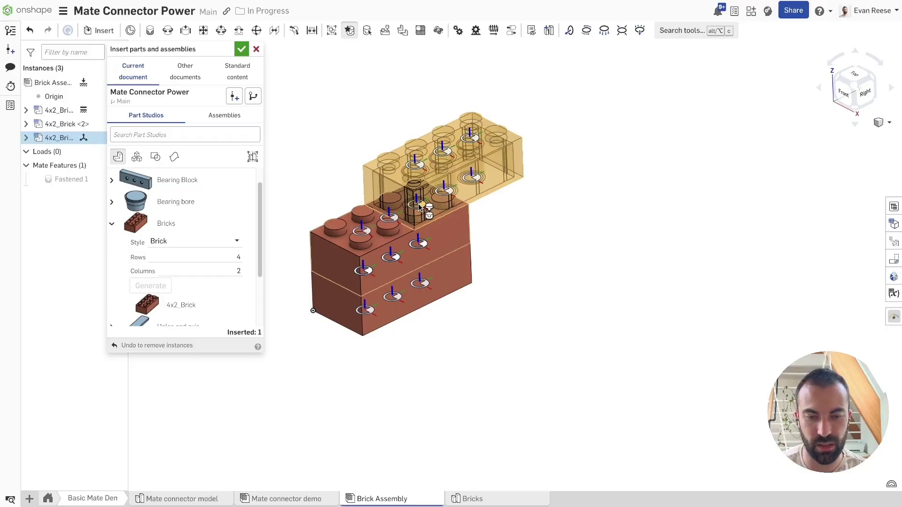
left_click(419, 207)
Snap two more 4x2 bricks onto the stack, one crosswise on the third brick's rearmost top connector and one directly above it, and finish inserting.
left_click(196, 309)
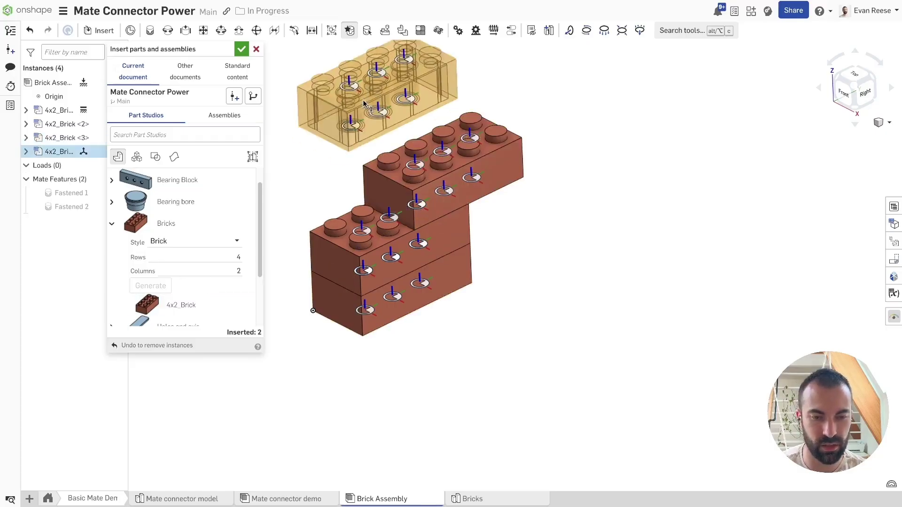
left_click(475, 141)
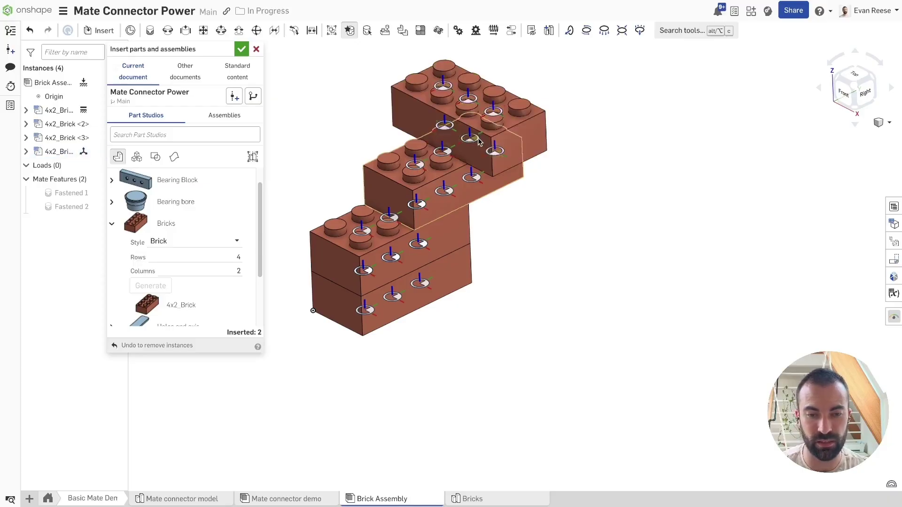
left_click(179, 305)
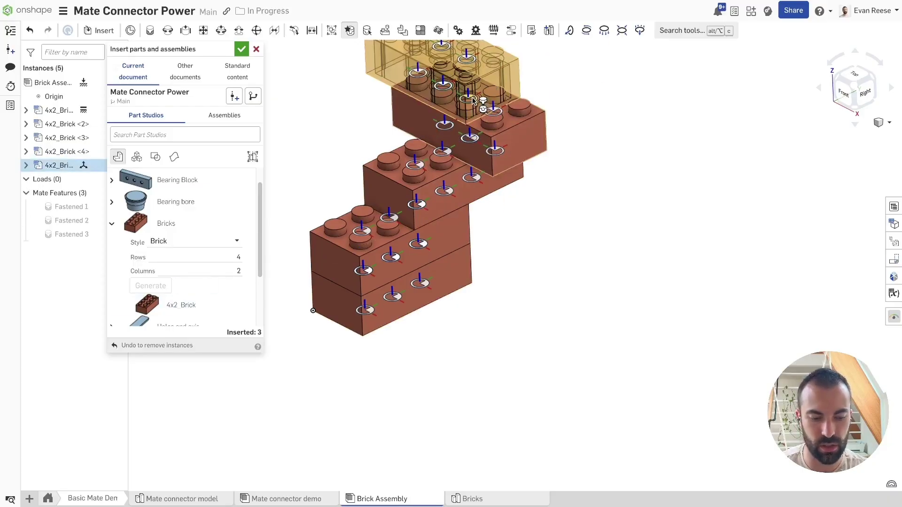
middle_click_drag(533, 54, 540, 132)
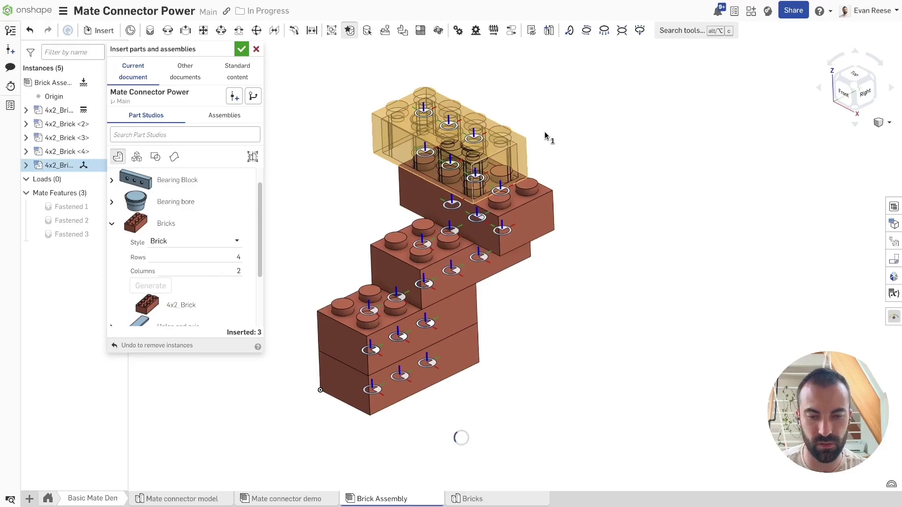
left_click(470, 178)
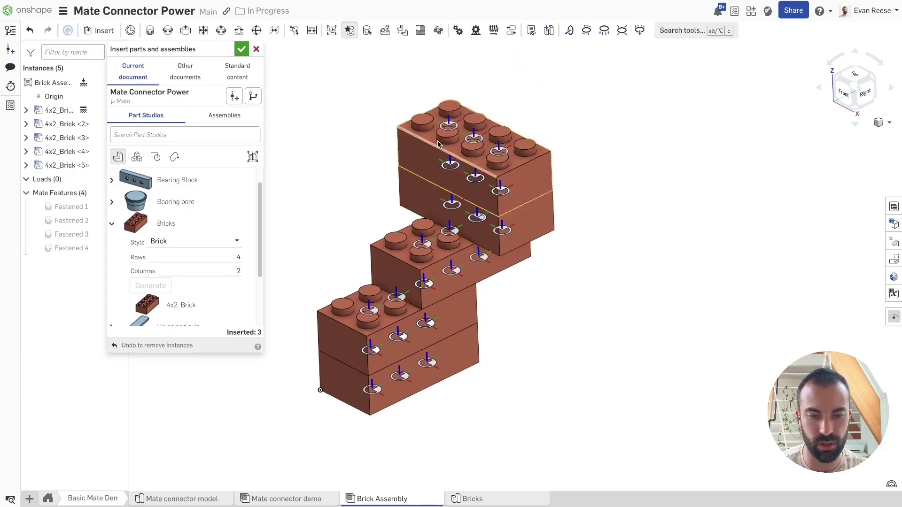
left_click(241, 49)
Copy the top brick of the stack and paste five loose copies beside it.
left_click(400, 160)
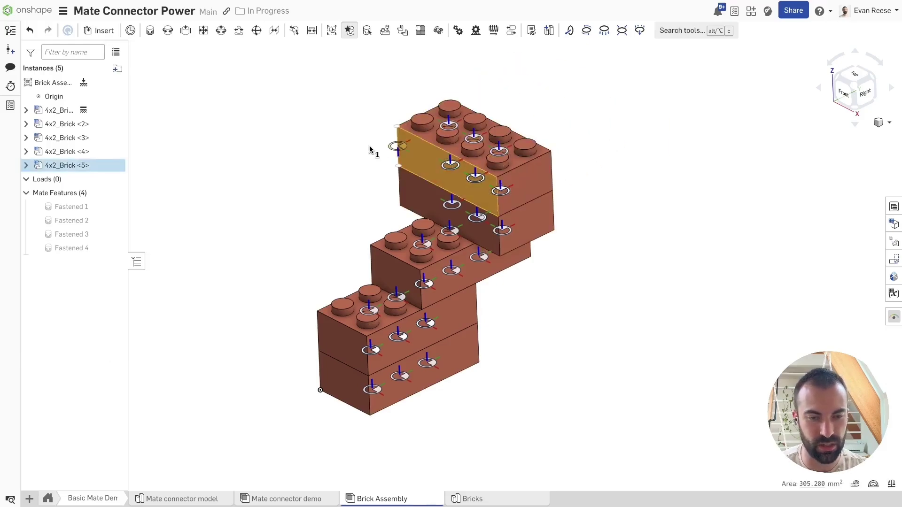
left_click(661, 144)
scroll(675, 164, "down", 4)
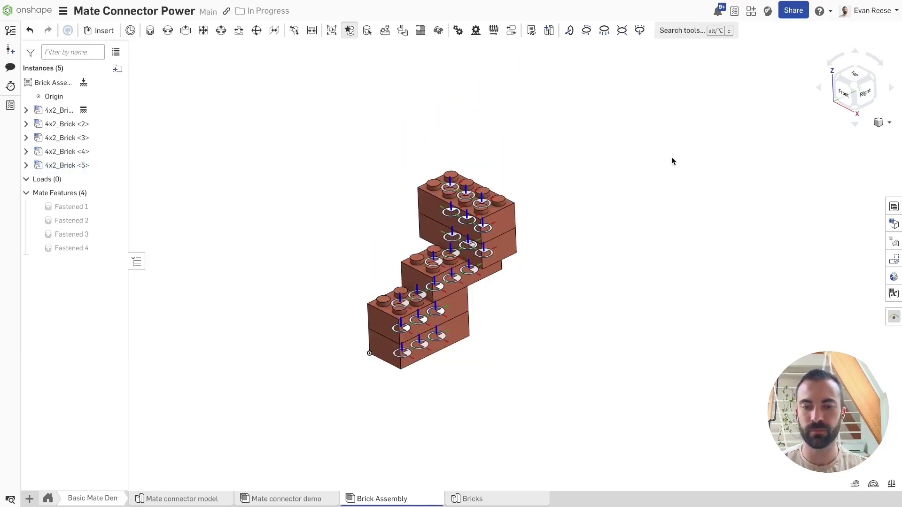
key("ctrl+v")
key("ctrl+v")
key("ctrl+v")
key("ctrl+v")
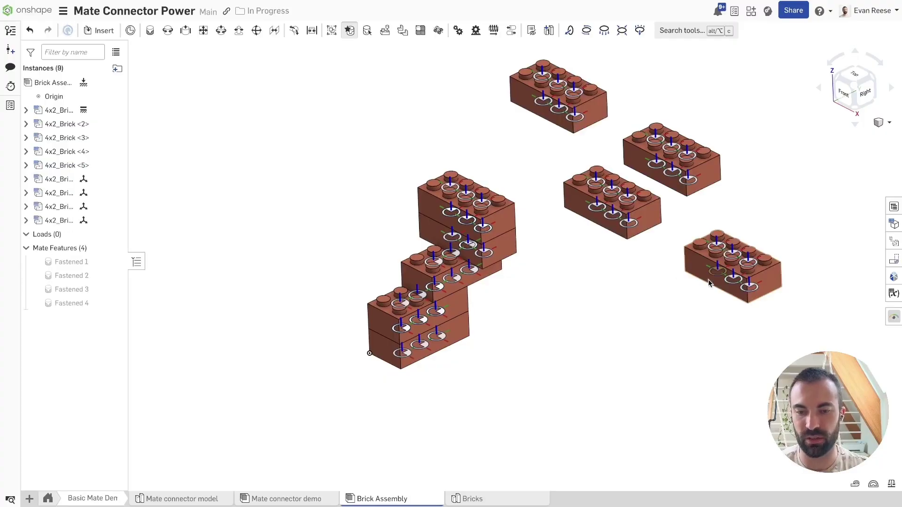
key("ctrl+v")
middle_click_drag(568, 272, 533, 286)
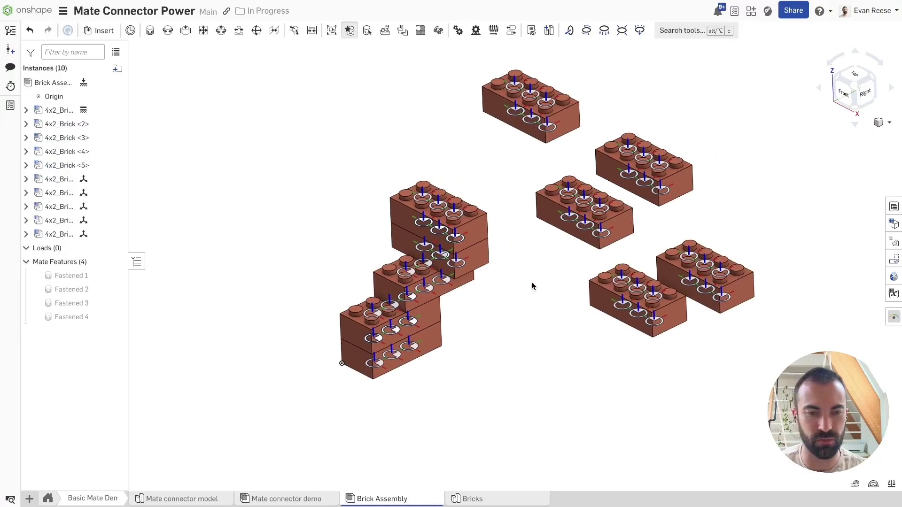
left_click(350, 31)
scroll(456, 94, "up", 1)
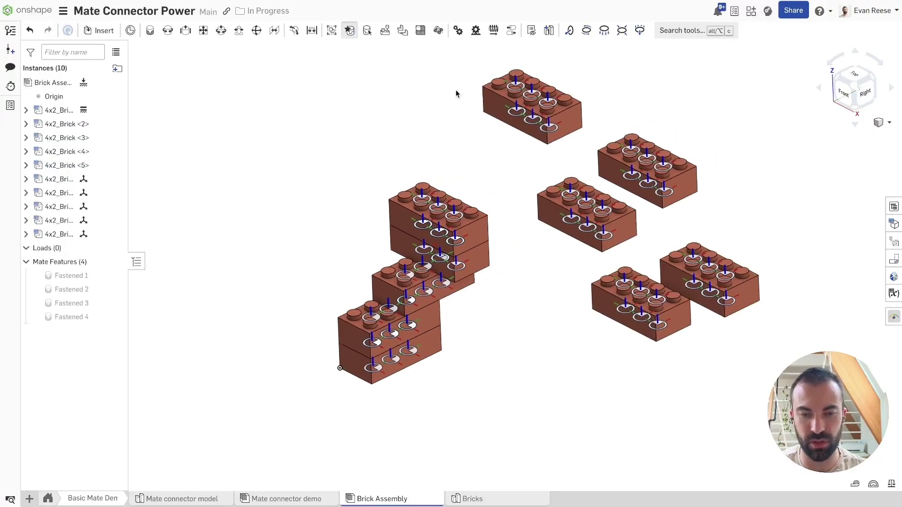
scroll(455, 93, "up", 5)
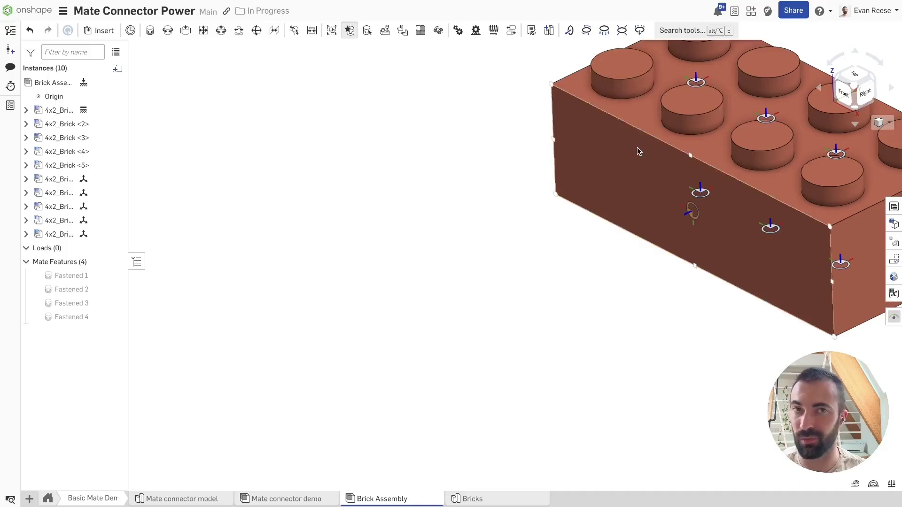
scroll(627, 174, "down", 5)
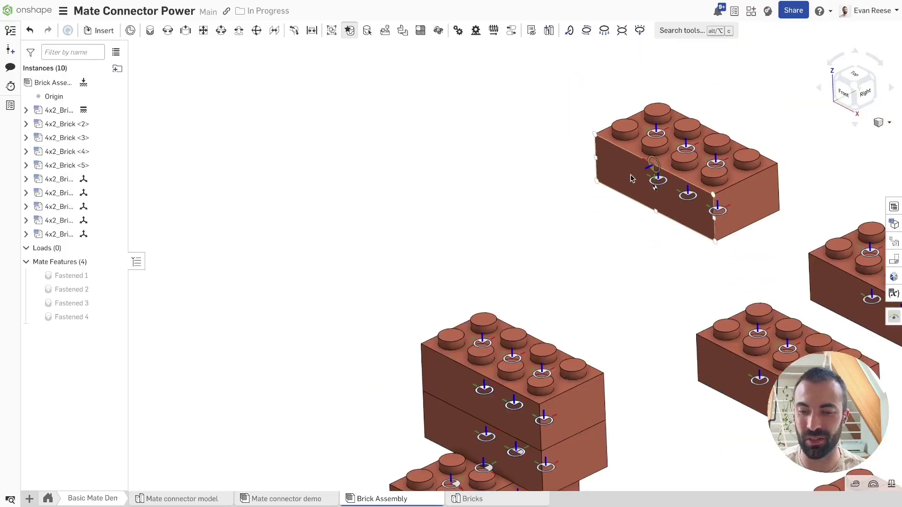
middle_click_drag(627, 174, 487, 126)
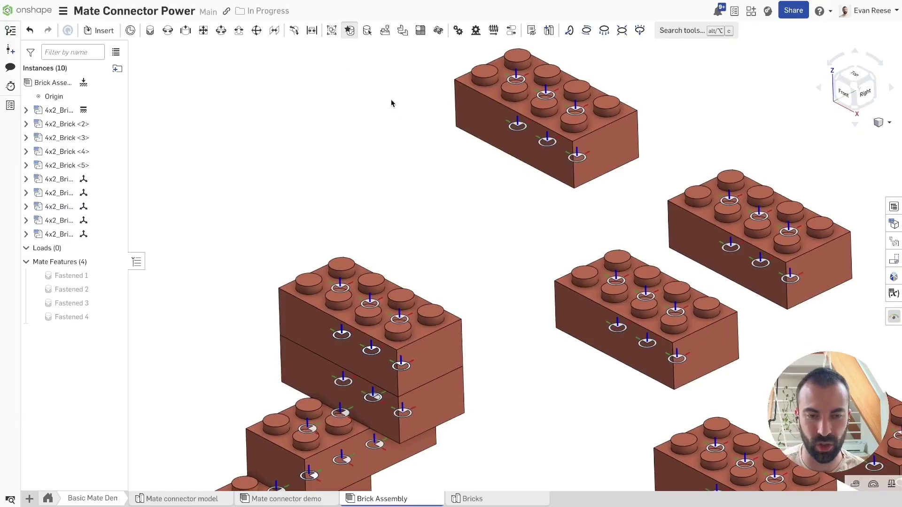
Snap a loose brick's front bottom mate connector onto the stack's front top connector, accepting a Fastened mate with the brick turned crosswise.
key("f")
left_click(352, 33)
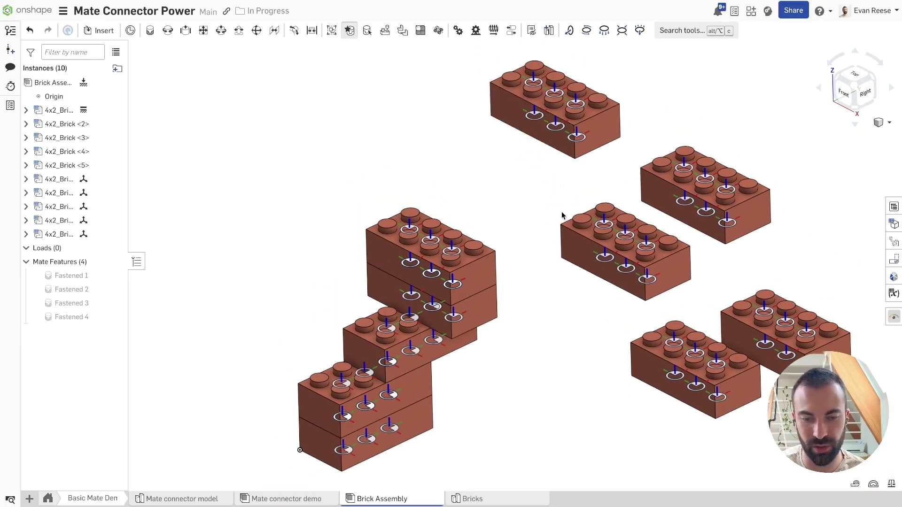
left_click(577, 137)
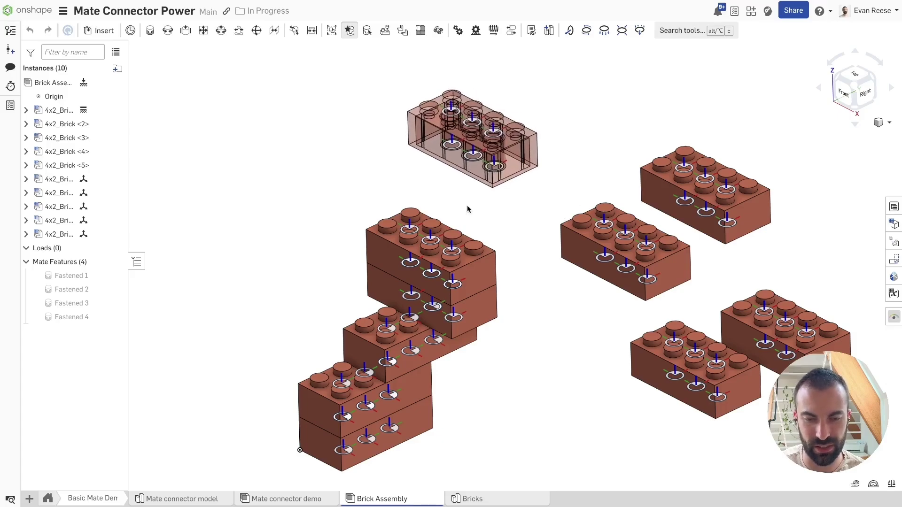
left_click(453, 252)
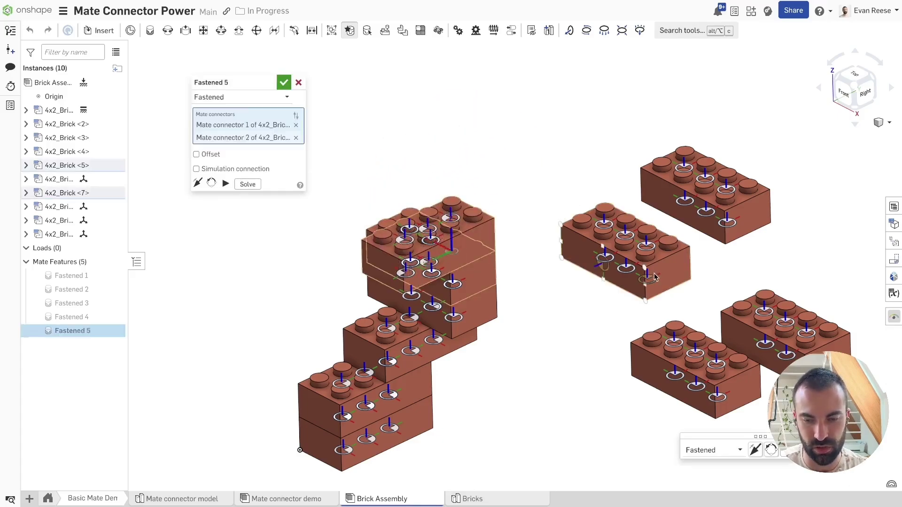
left_click(285, 86)
Snap another loose brick onto the stack's top mate connector with a Revolute mate and swing it slightly around the pivot.
left_click_drag(648, 279, 454, 219)
left_click(454, 219)
left_click(232, 98)
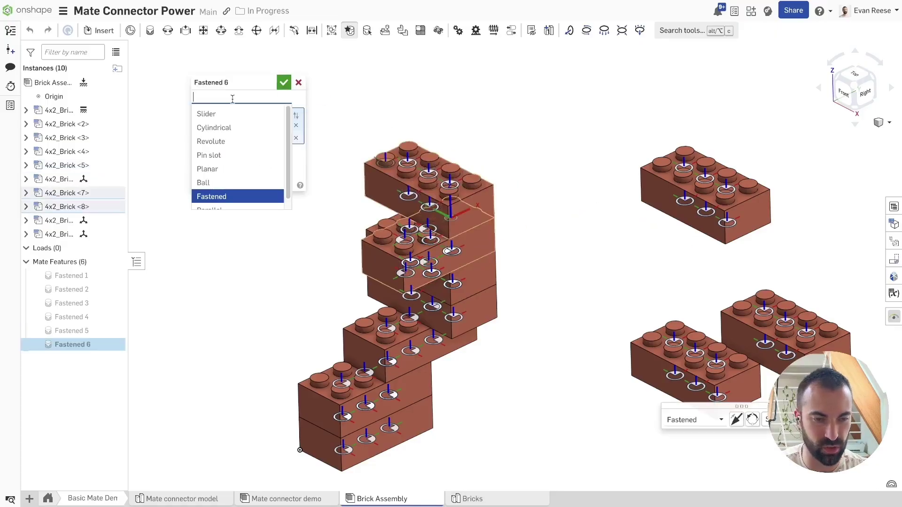
left_click(215, 143)
left_click(284, 83)
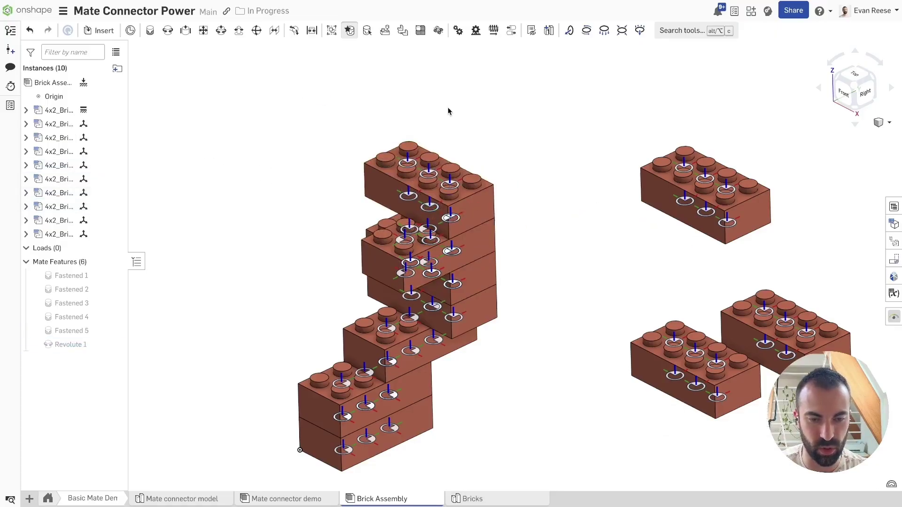
left_click_drag(405, 155, 476, 131)
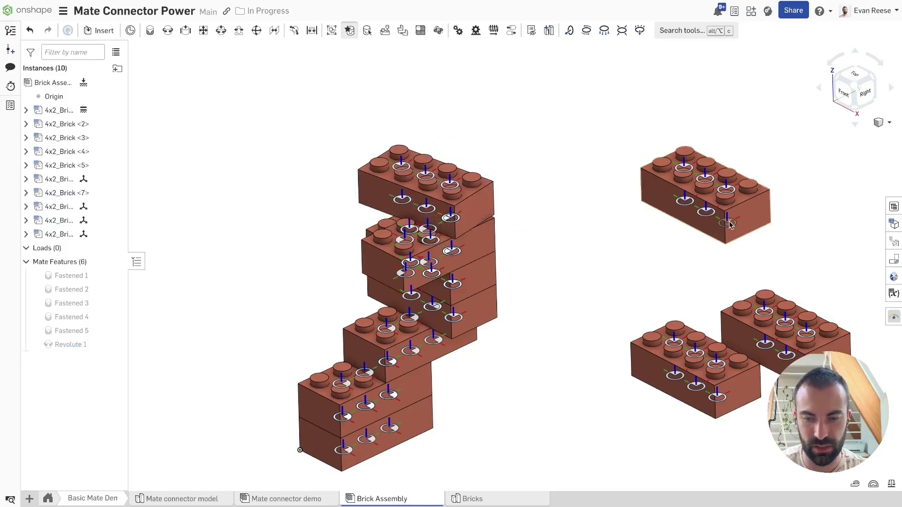
Snap a further loose brick onto the pivoting brick with a Fastened mate, and swing the pair around the pivot with Snap mode off.
left_click_drag(727, 222, 403, 166)
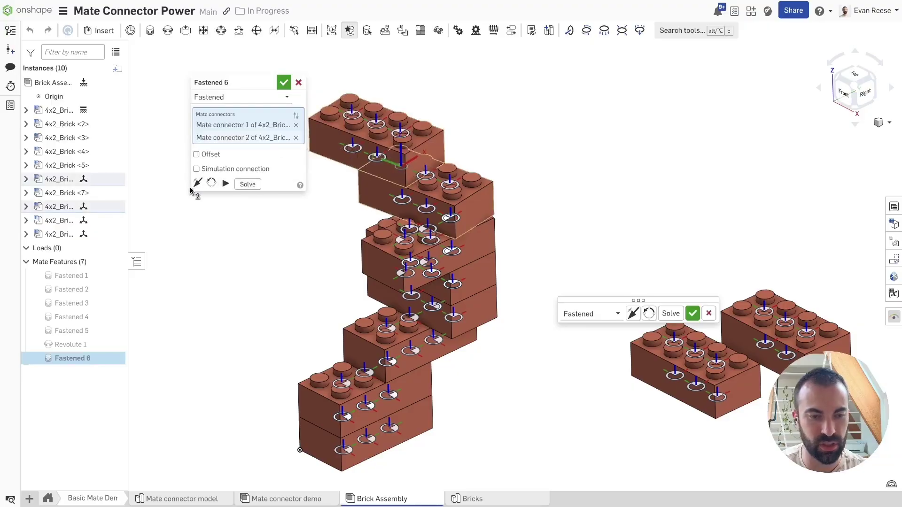
left_click(284, 83)
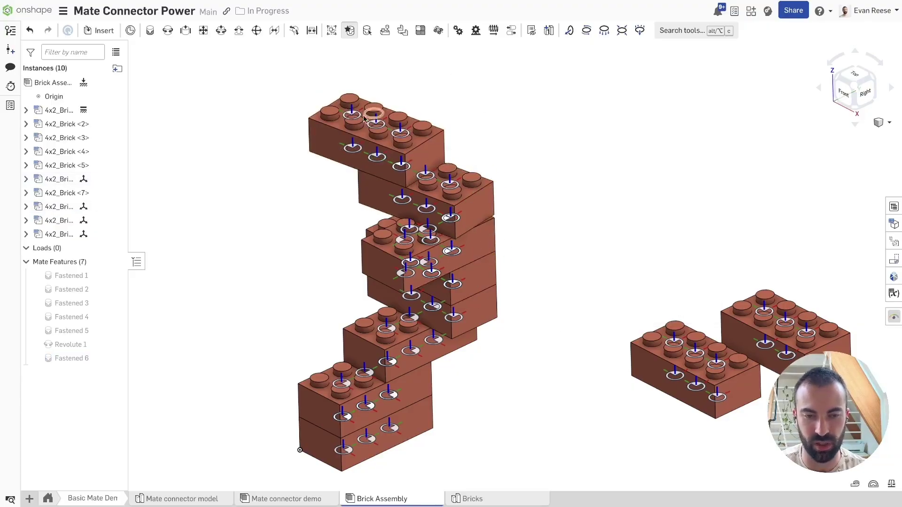
left_click(349, 30)
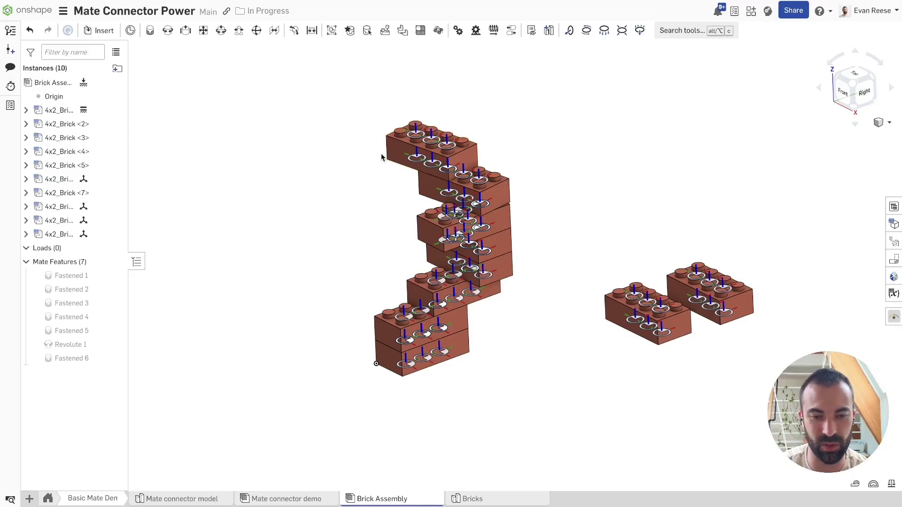
left_click_drag(382, 152, 397, 203)
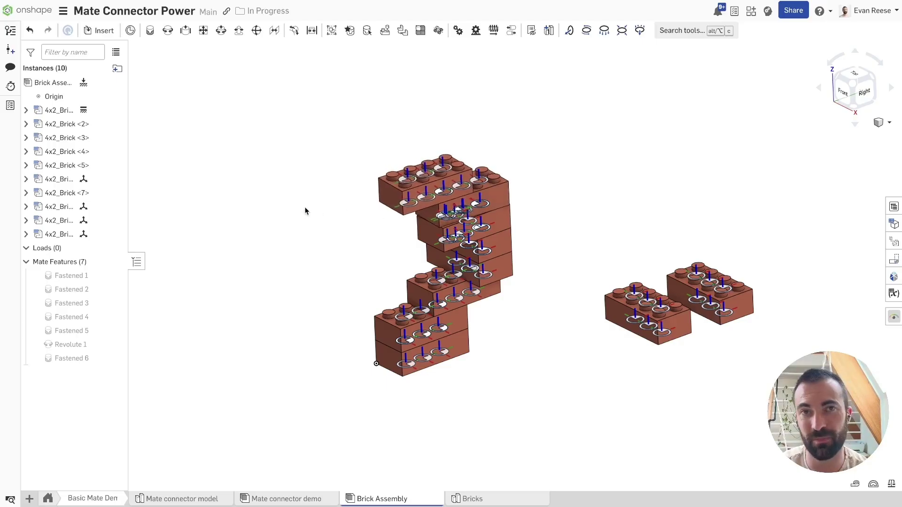